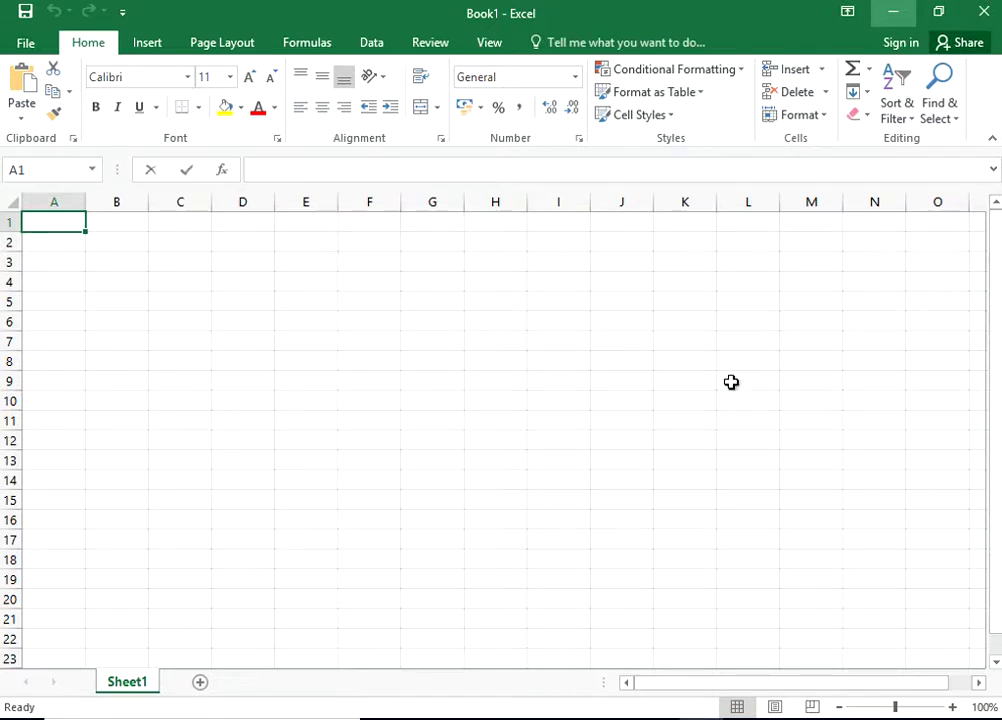
Step: Enter the heading "Student - 1" in cell A1 and make row 1 bold
{"action": "type", "text": "Student"}
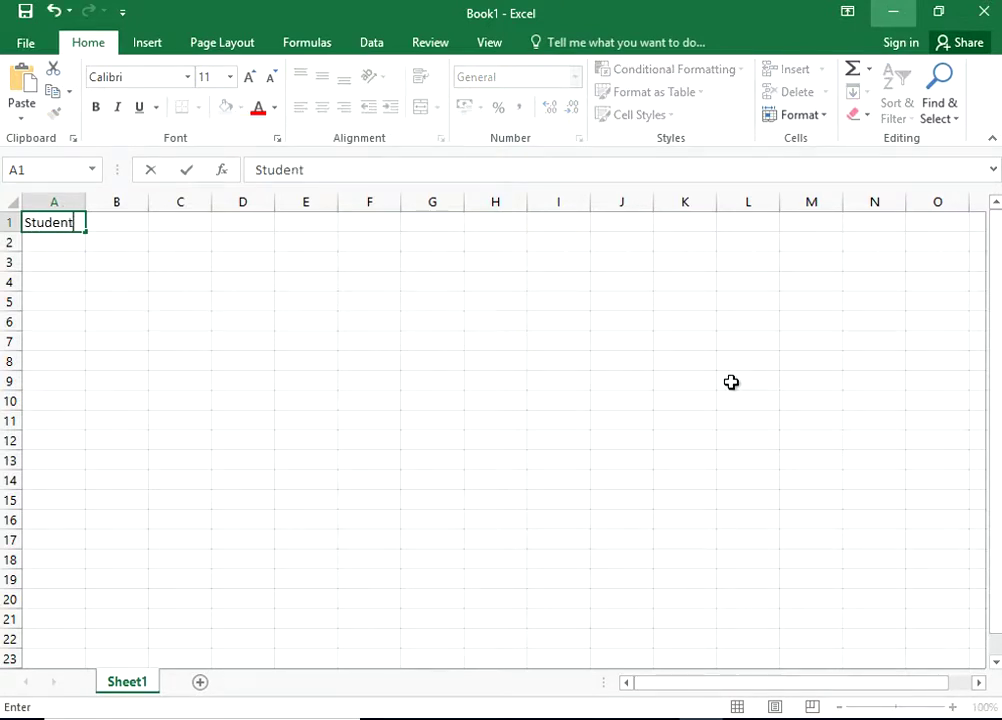
{"action": "type", "text": " - 1"}
{"action": "key", "text": "Return"}
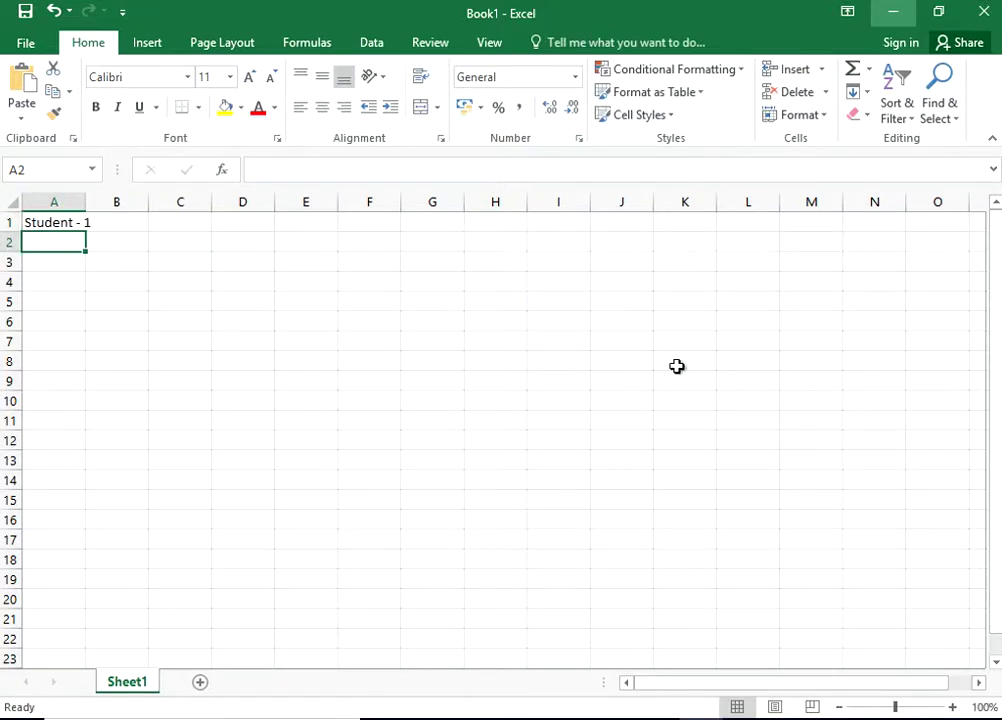
{"action": "left_click", "coordinate": [12, 221]}
{"action": "left_click", "coordinate": [95, 108]}
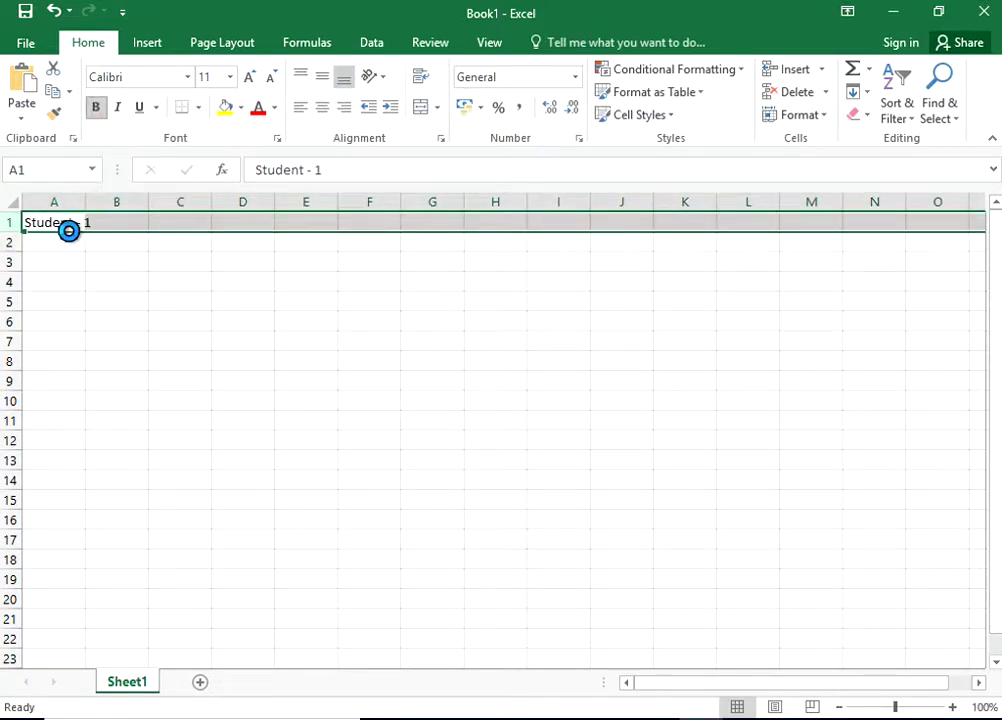
Step: Enter the labels "Qualification :" in A2 and "Favorite Food :" in A3
{"action": "left_click", "coordinate": [63, 241]}
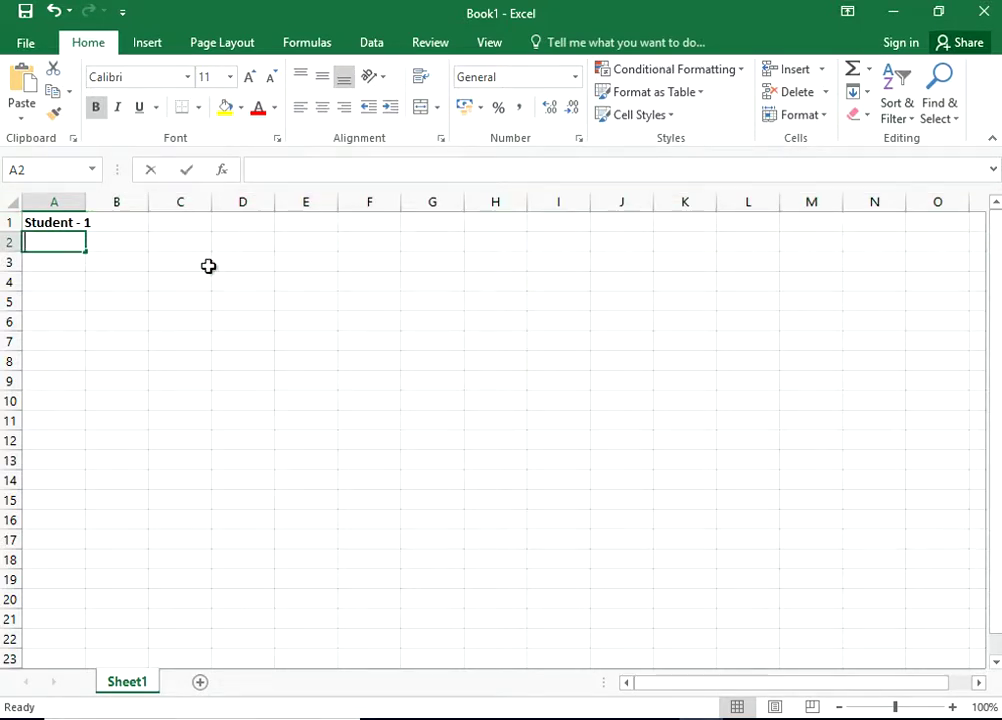
{"action": "type", "text": "Qualification :"}
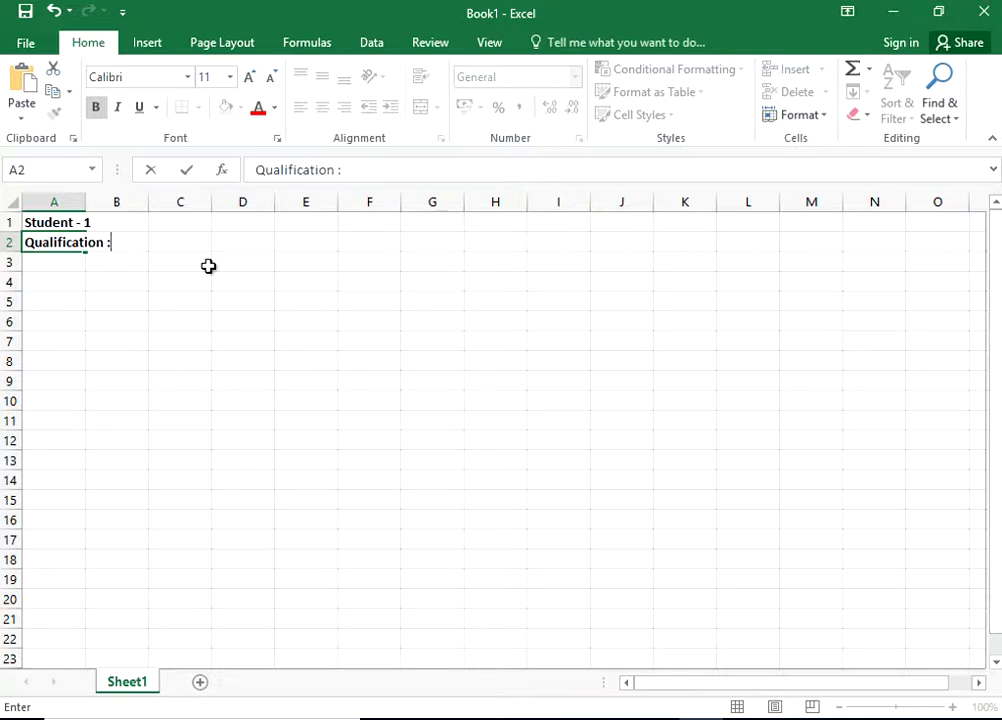
{"action": "key", "text": "Return"}
{"action": "type", "text": "Favorite "}
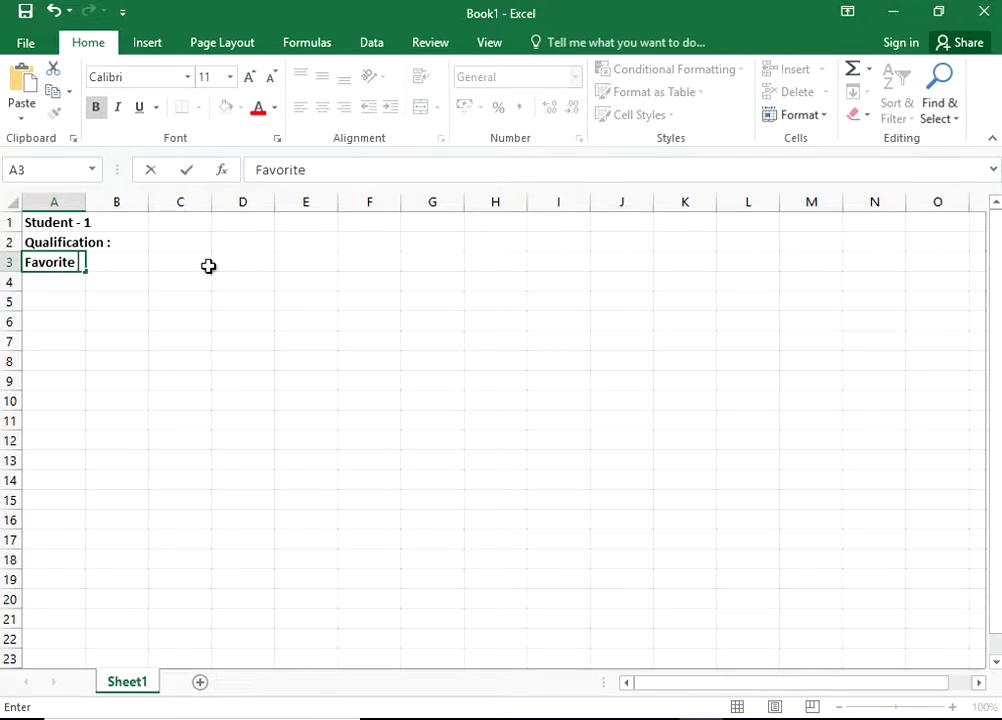
{"action": "type", "text": "Food :"}
{"action": "key", "text": "Return"}
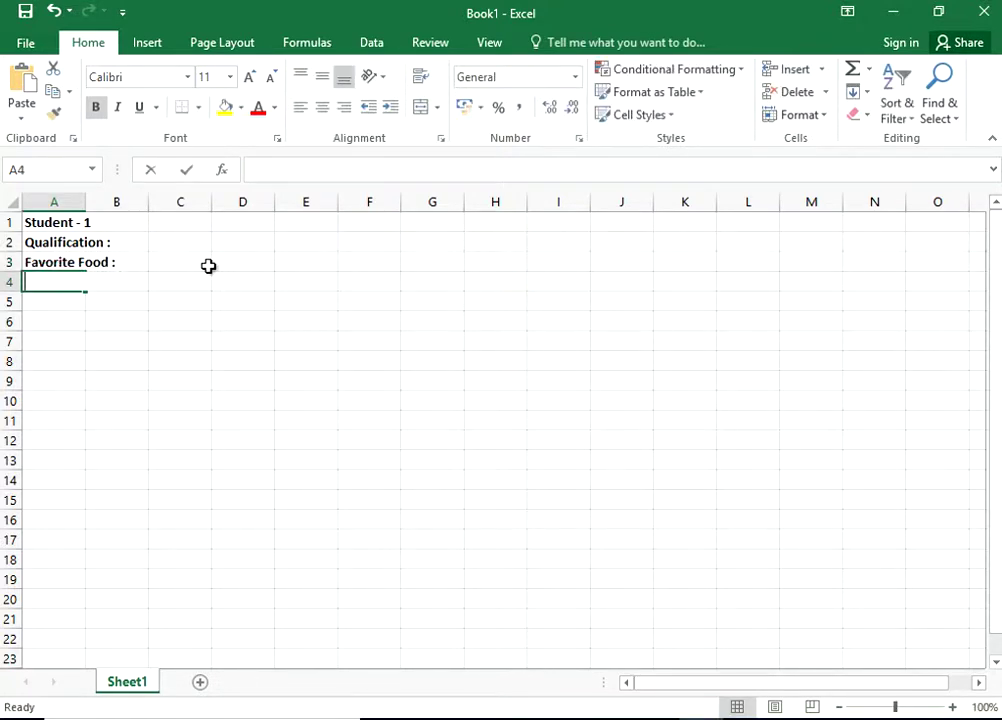
Step: Enter the label "Favorite City :" in cell A4
{"action": "type", "text": "Favo"}
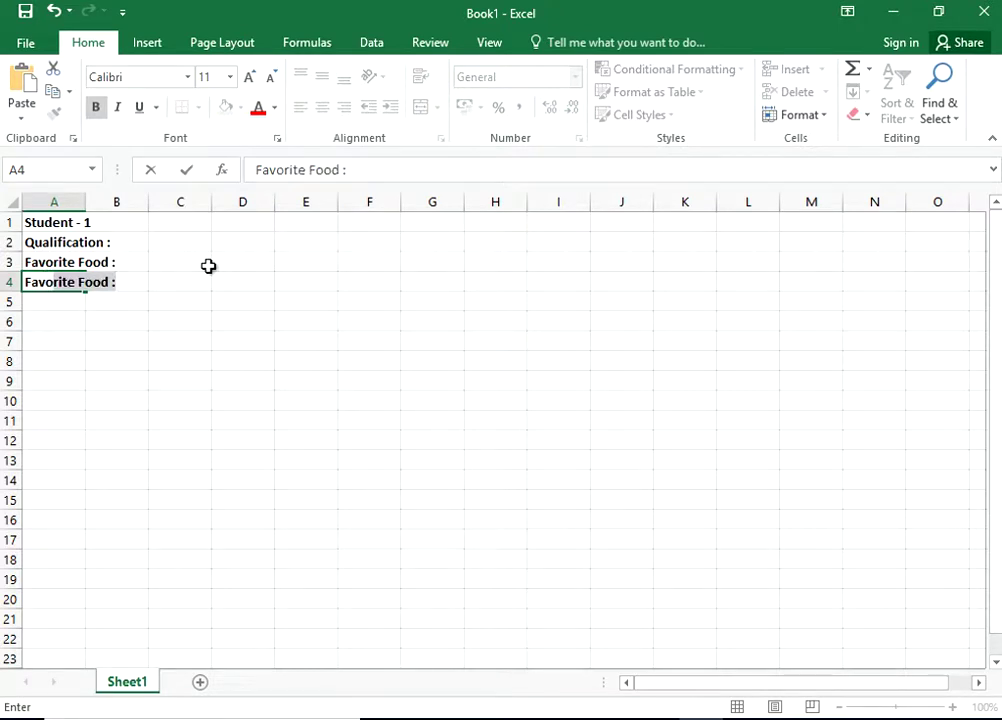
{"action": "type", "text": "rite"}
{"action": "type", "text": " F"}
{"action": "key", "text": "BackSpace"}
{"action": "key", "text": "BackSpace"}
{"action": "type", "text": "City :"}
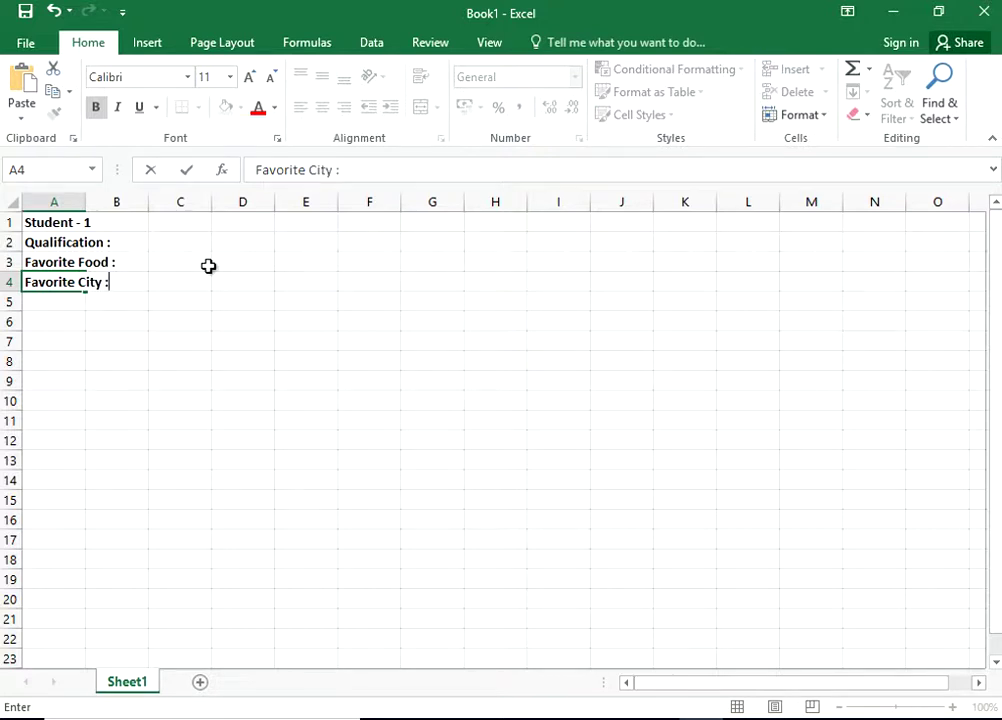
{"action": "key", "text": "Return"}
Step: Enter the label "Favorite Sports :" in cell A5 and auto-fit the width of column A
{"action": "type", "text": "Fav"}
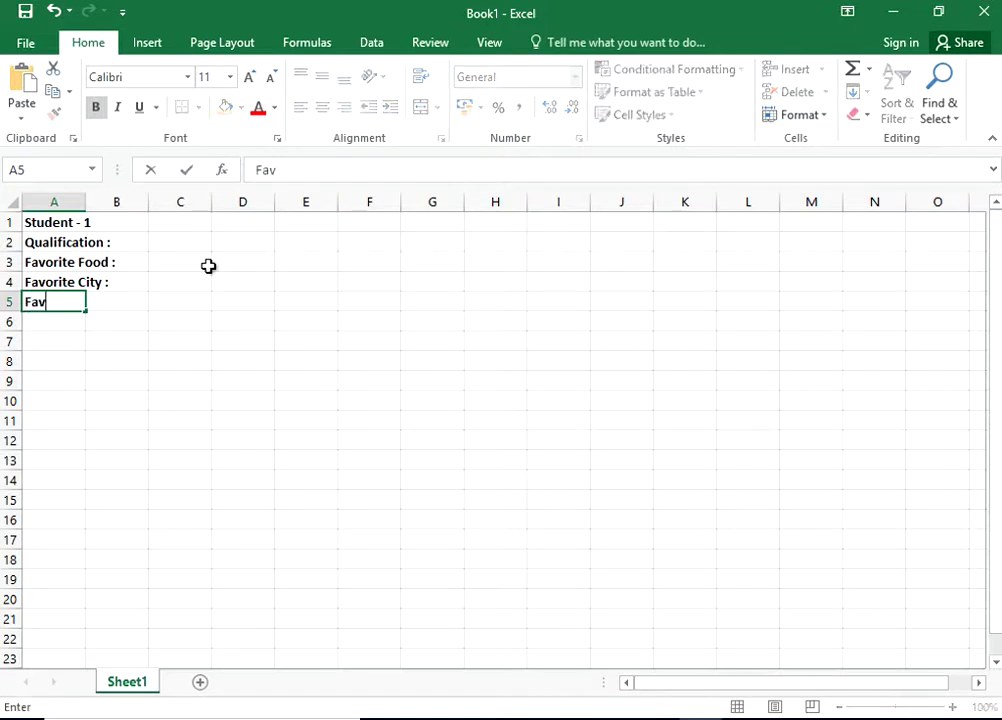
{"action": "type", "text": "orite "}
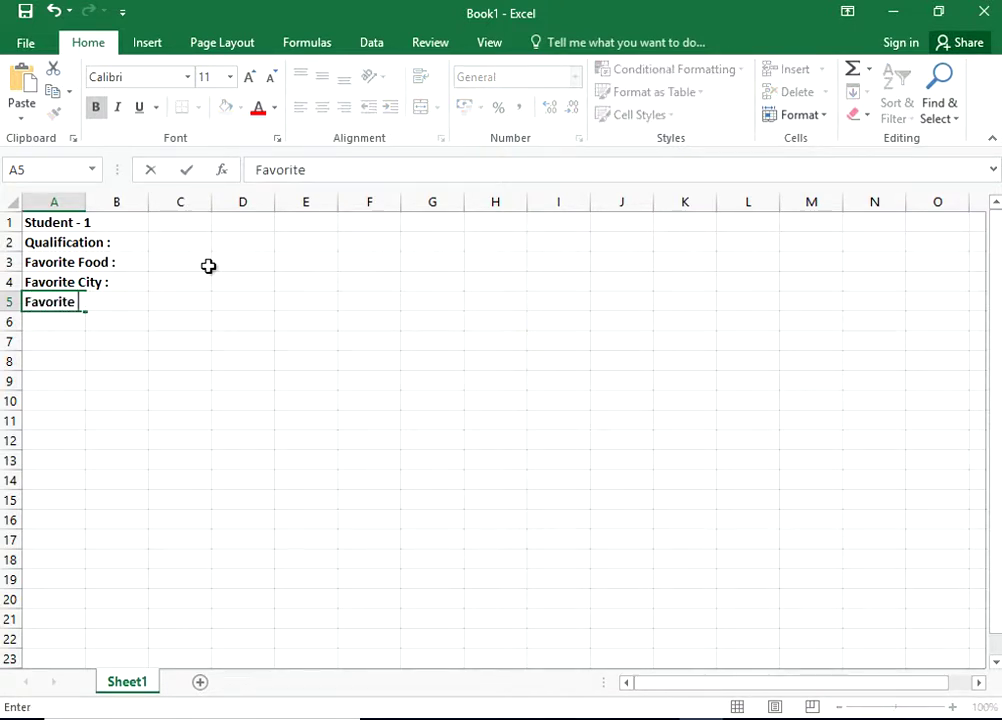
{"action": "type", "text": "Sports ;"}
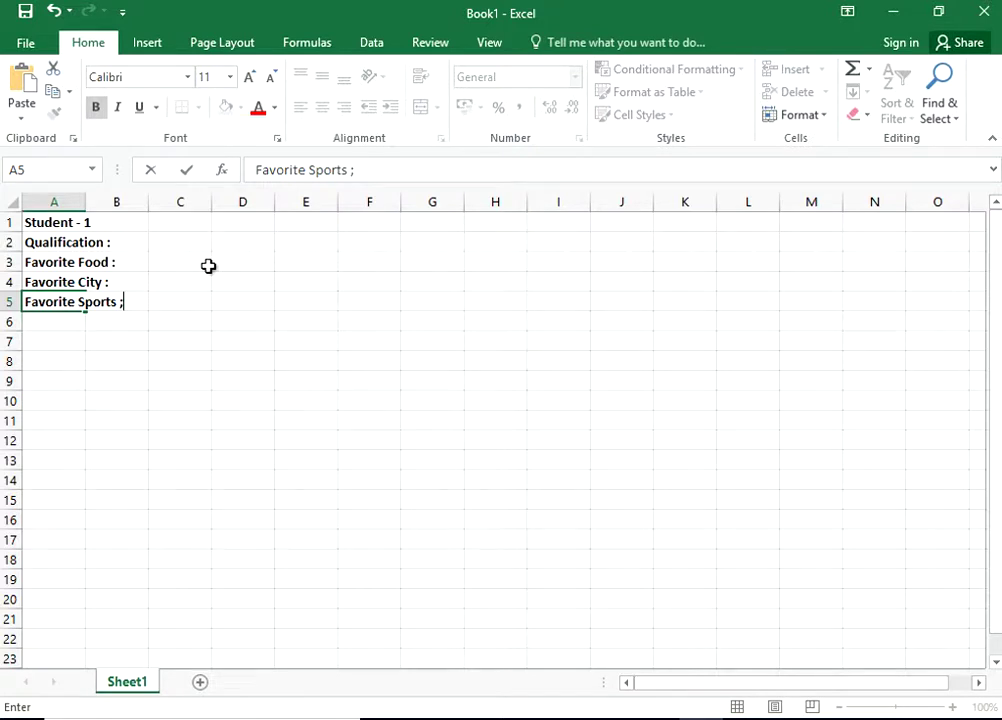
{"action": "key", "text": "BackSpace"}
{"action": "key", "text": "BackSpace"}
{"action": "type", "text": ":"}
{"action": "key", "text": "Return"}
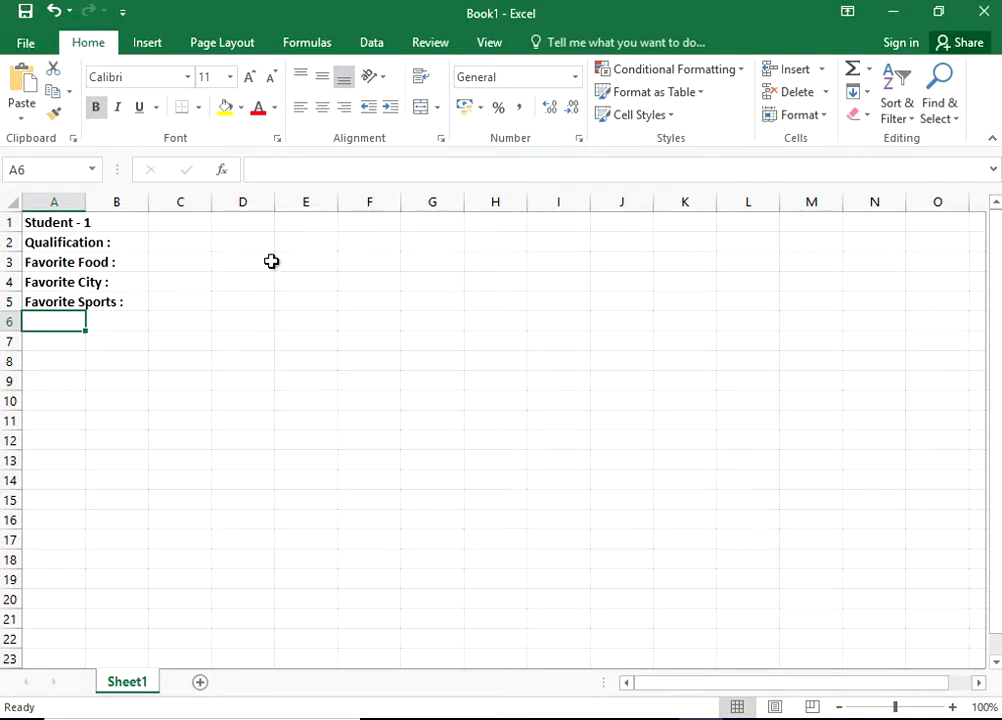
{"action": "double_click", "coordinate": [86, 196]}
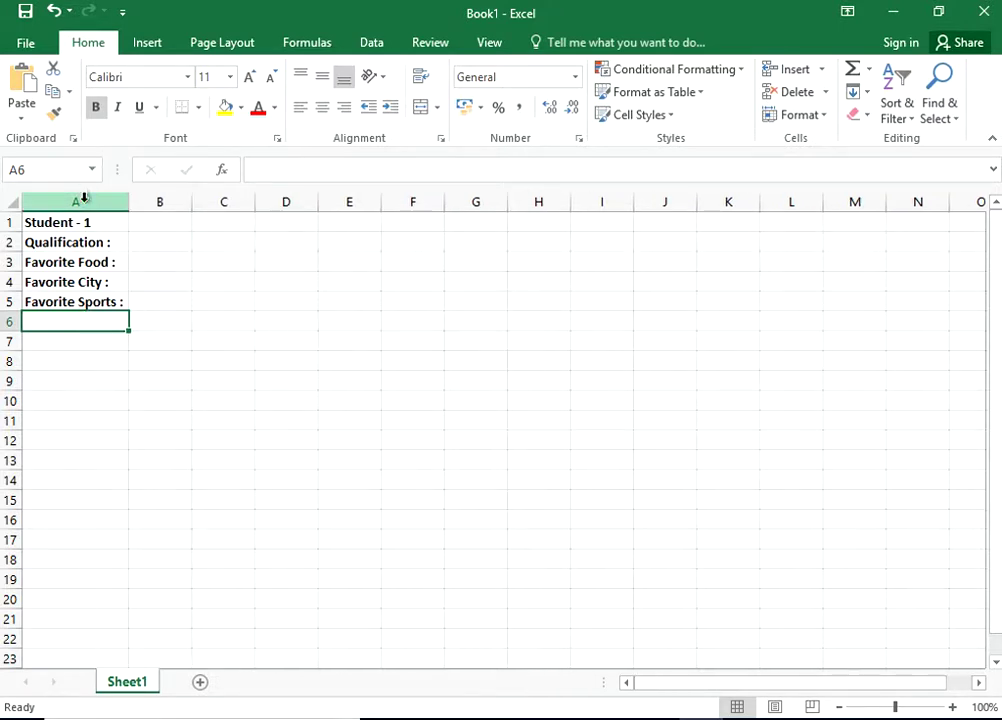
{"action": "left_click", "coordinate": [155, 243]}
{"action": "left_click", "coordinate": [154, 264]}
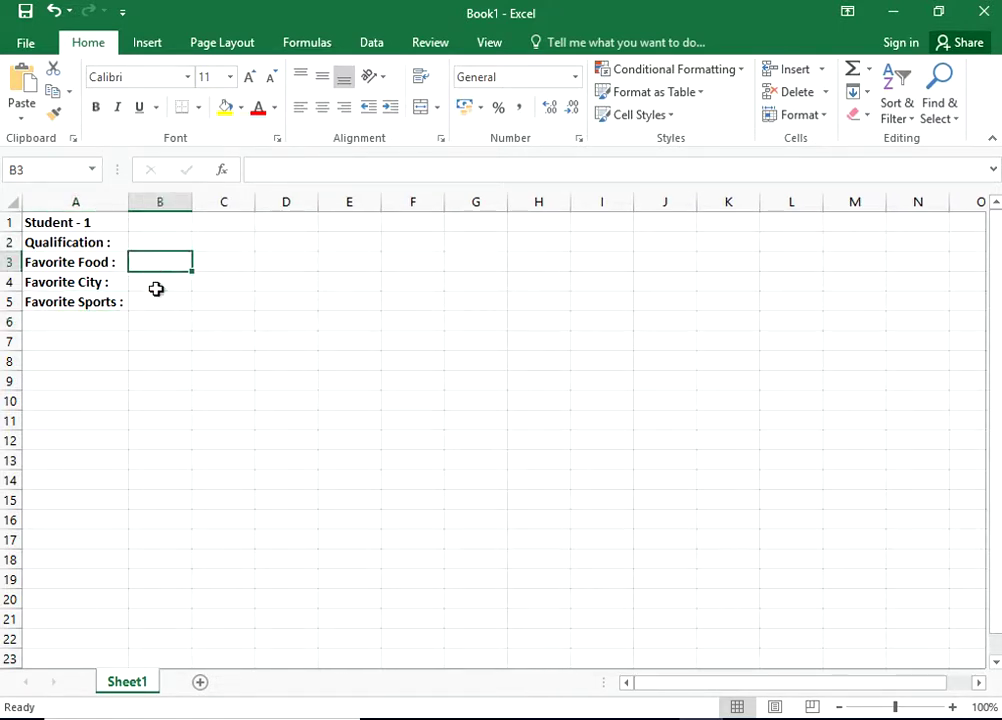
{"action": "left_click", "coordinate": [157, 285]}
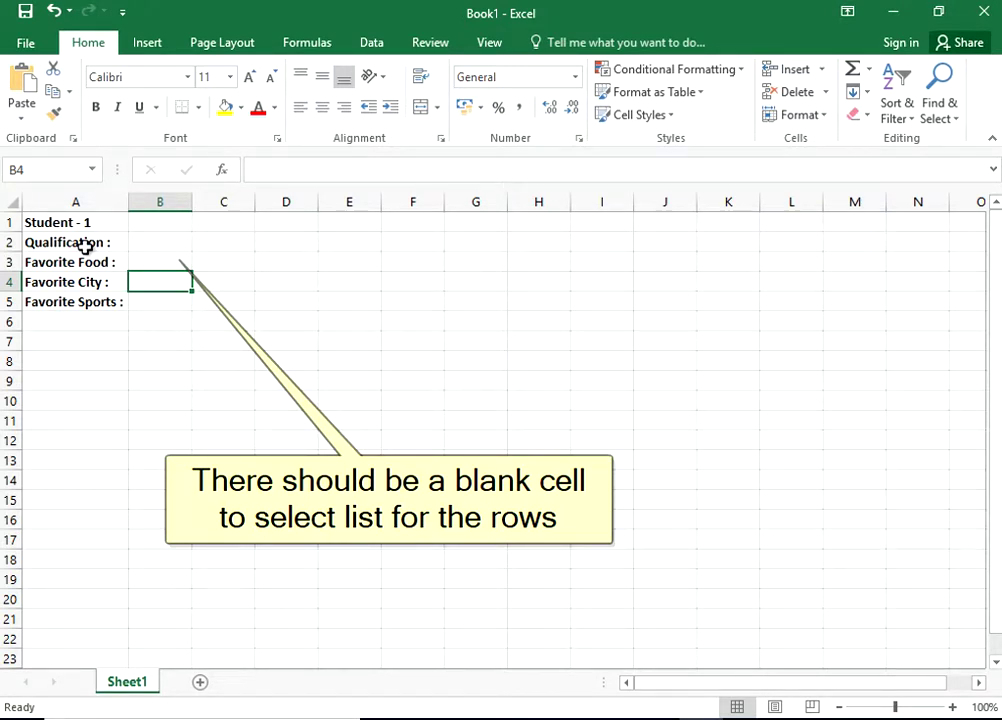
Step: Copy the "Qualification :" label from A2 into F1 and auto-fit the width of column F
{"action": "left_click", "coordinate": [84, 245]}
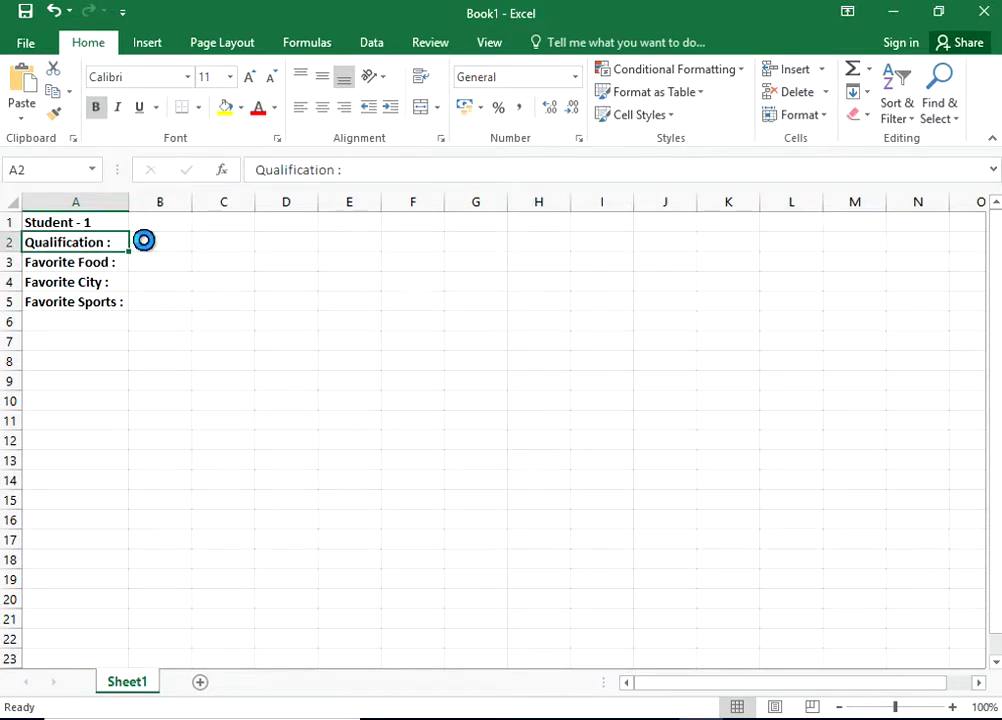
{"action": "key", "text": "ctrl+c"}
{"action": "left_click", "coordinate": [411, 222]}
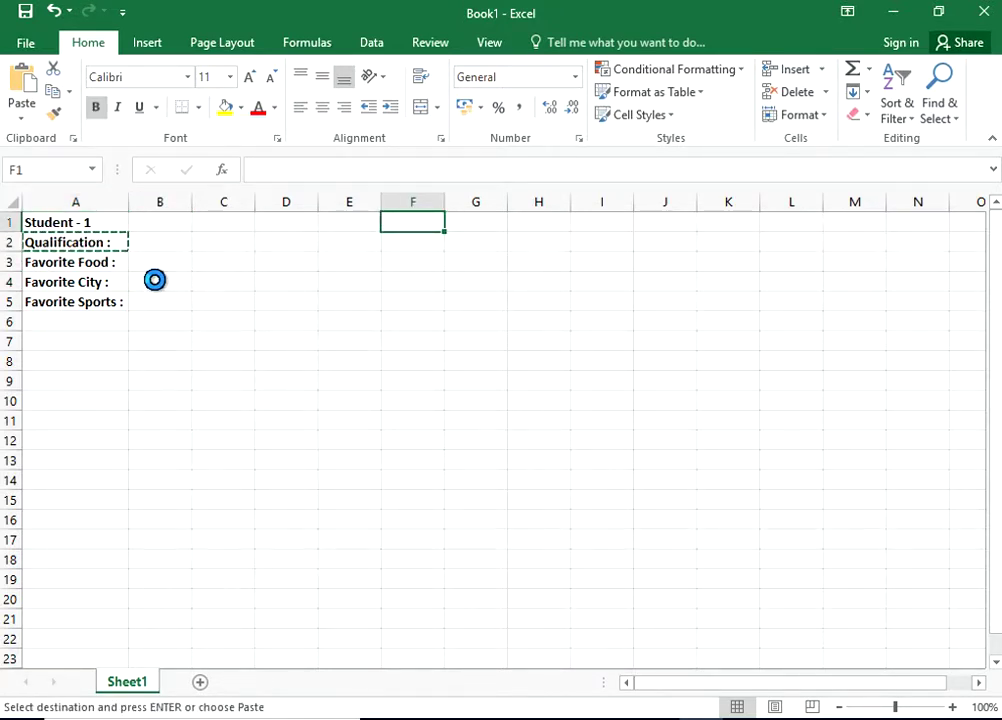
{"action": "key", "text": "ctrl+v"}
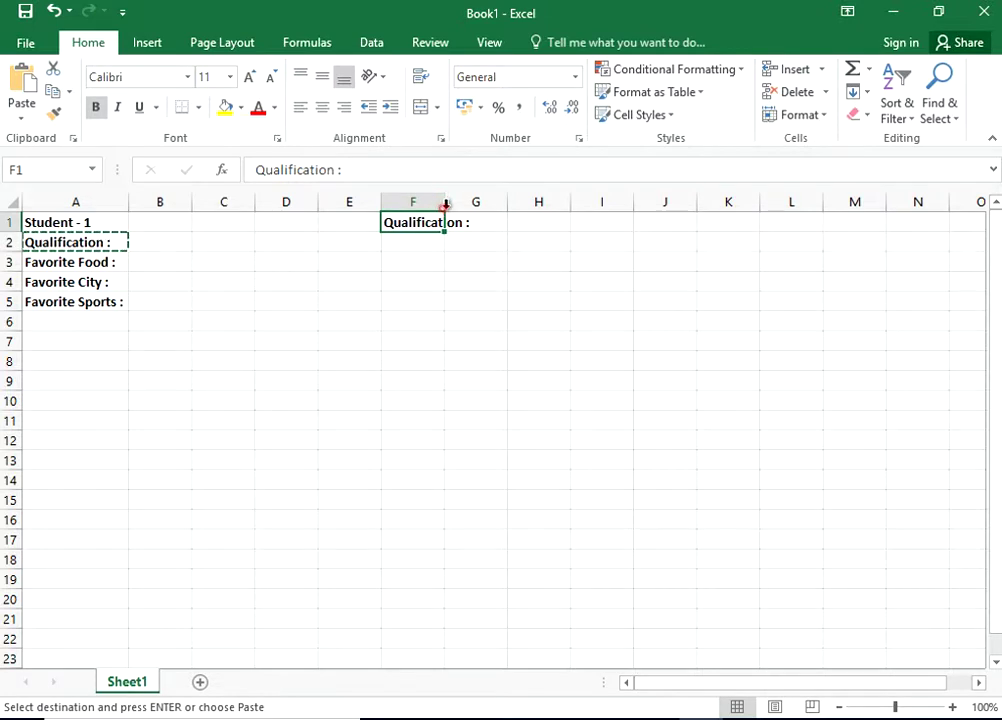
{"action": "double_click", "coordinate": [445, 204]}
Step: Use cell-reference formulas to bring the Favorite Food label from A3 into G1 and the Favorite City label from A4 into H1
{"action": "left_click", "coordinate": [499, 218]}
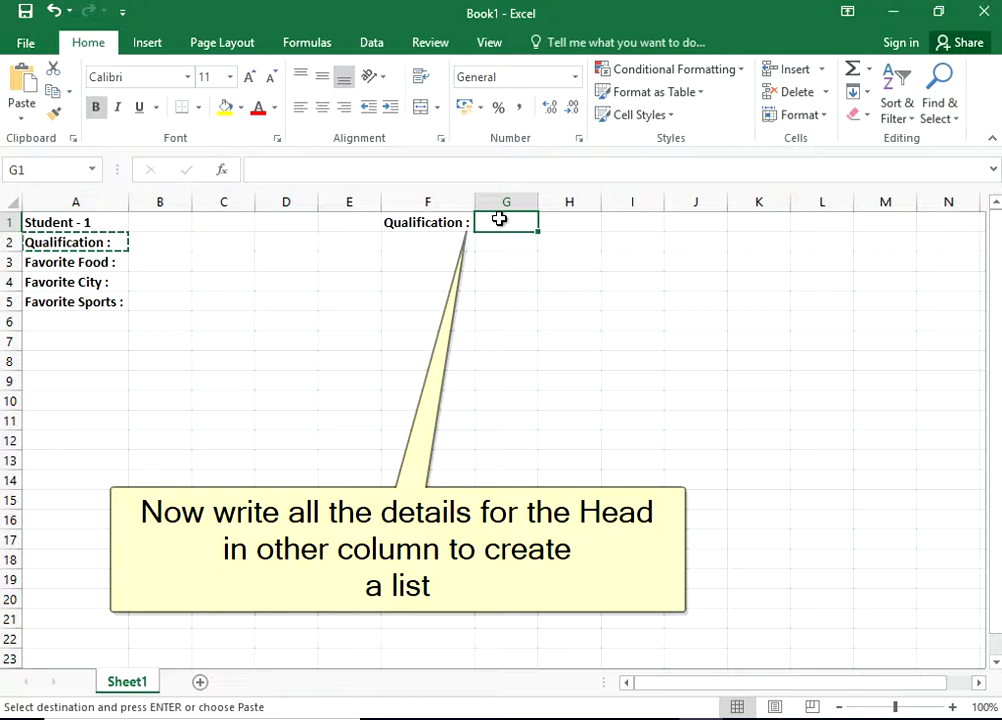
{"action": "type", "text": "="}
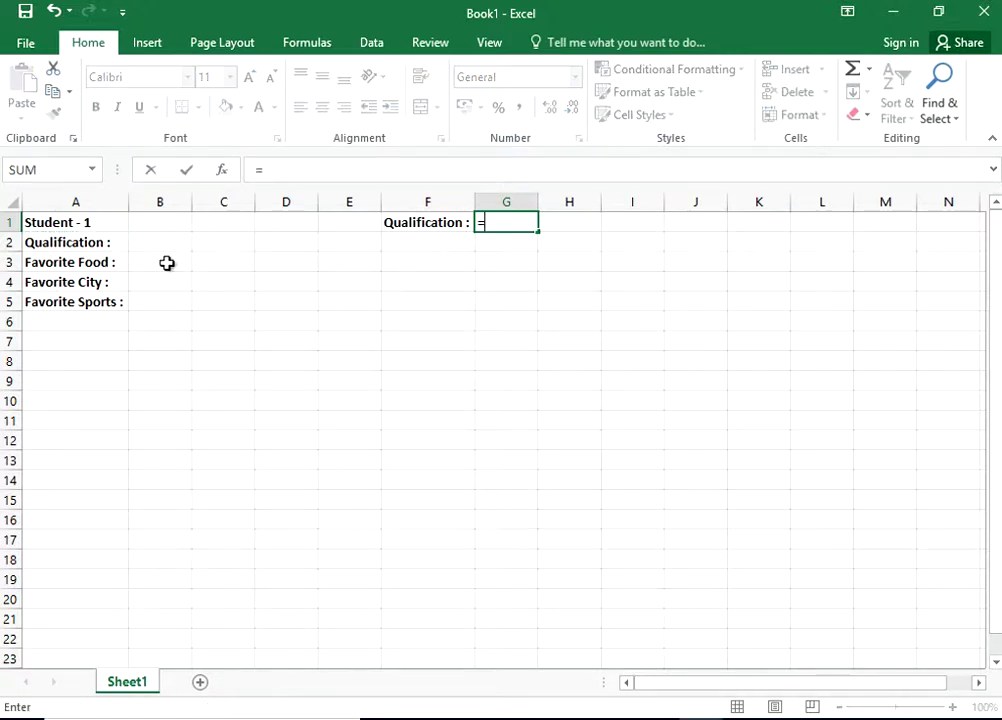
{"action": "left_click", "coordinate": [117, 260]}
{"action": "key", "text": "Return"}
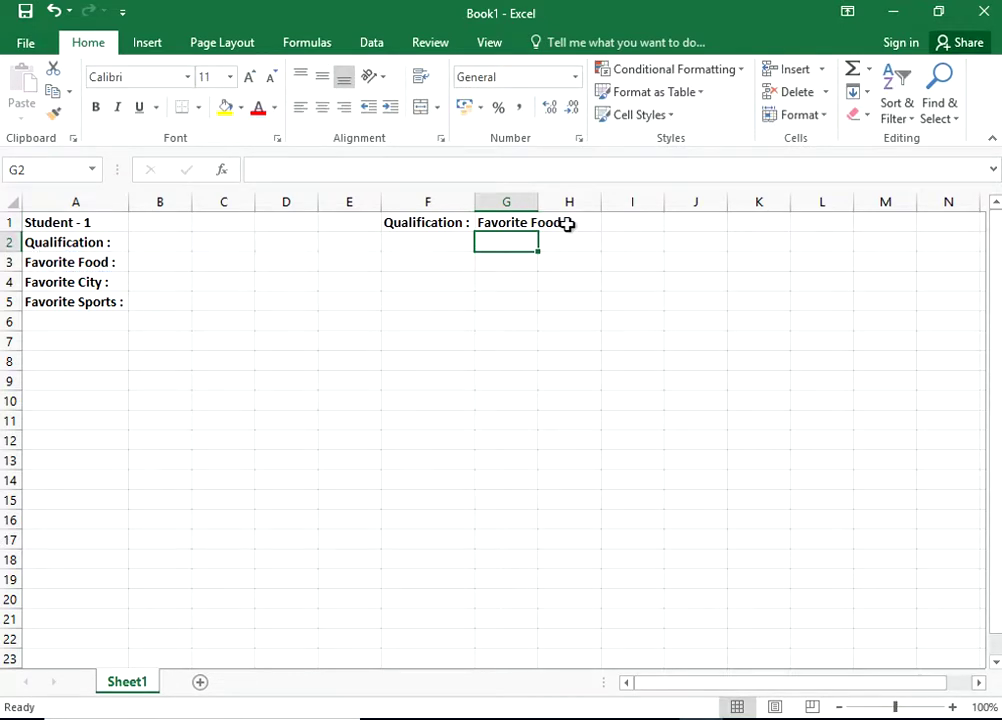
{"action": "left_click", "coordinate": [555, 223]}
{"action": "type", "text": "="}
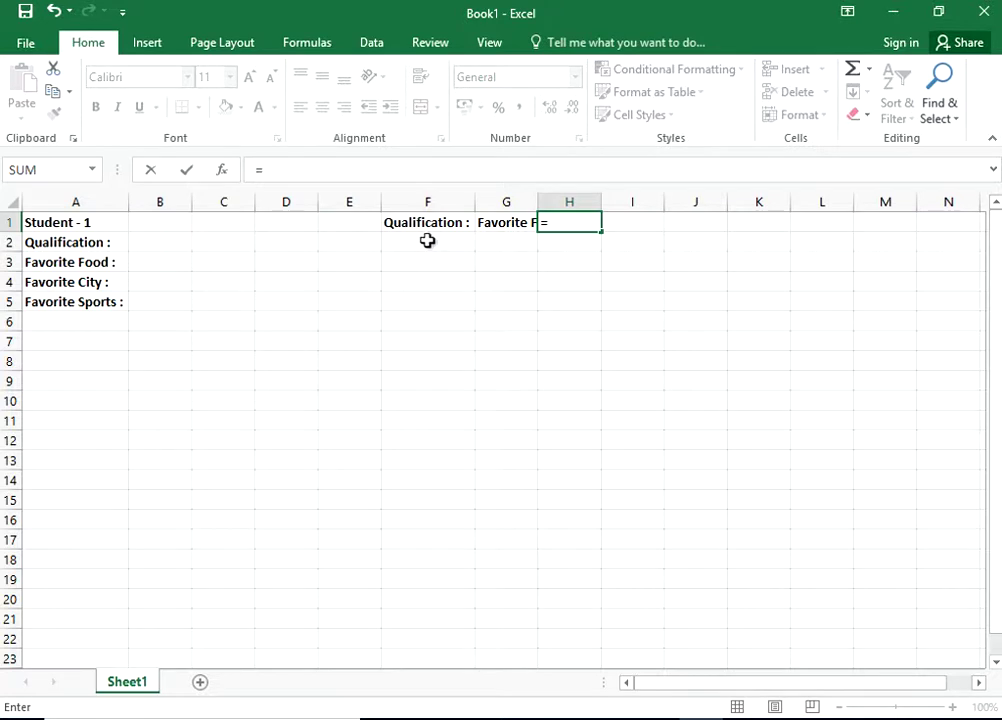
{"action": "left_click", "coordinate": [110, 283]}
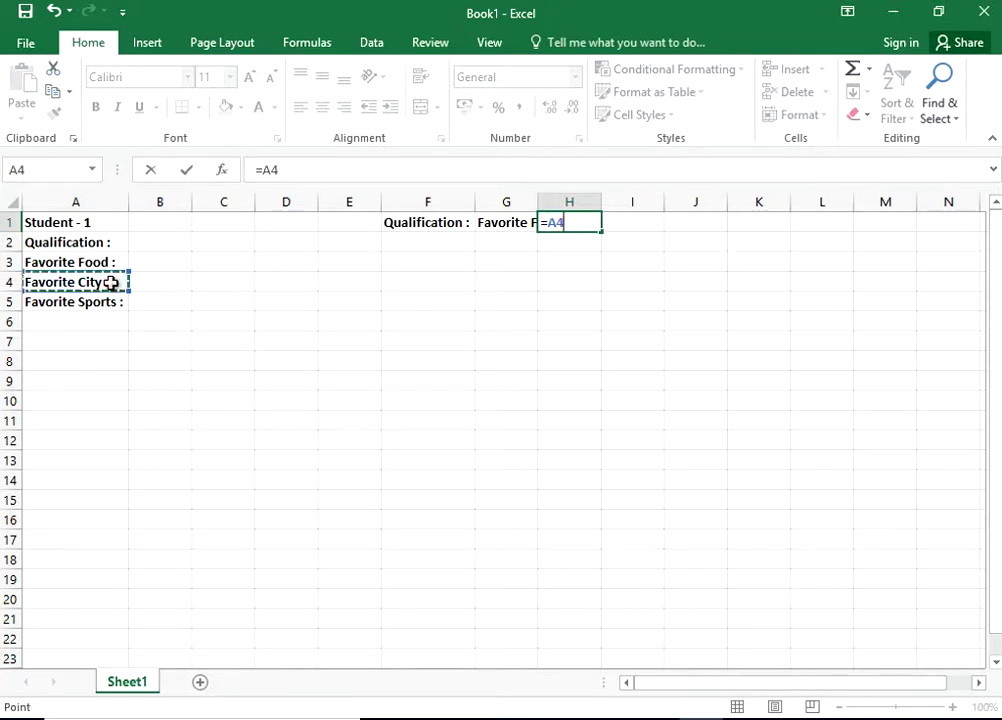
{"action": "key", "text": "Return"}
Step: Bring the Favorite Sports label into cell I1 with a formula referencing A5
{"action": "left_click", "coordinate": [633, 226]}
{"action": "type", "text": "="}
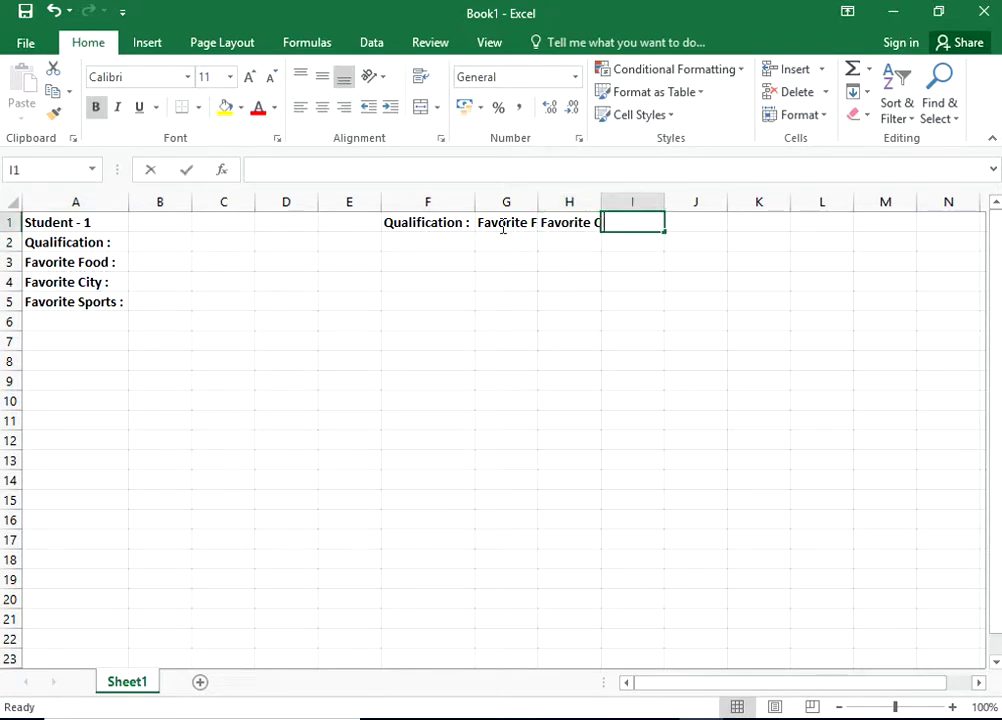
{"action": "left_click", "coordinate": [85, 304]}
{"action": "key", "text": "Return"}
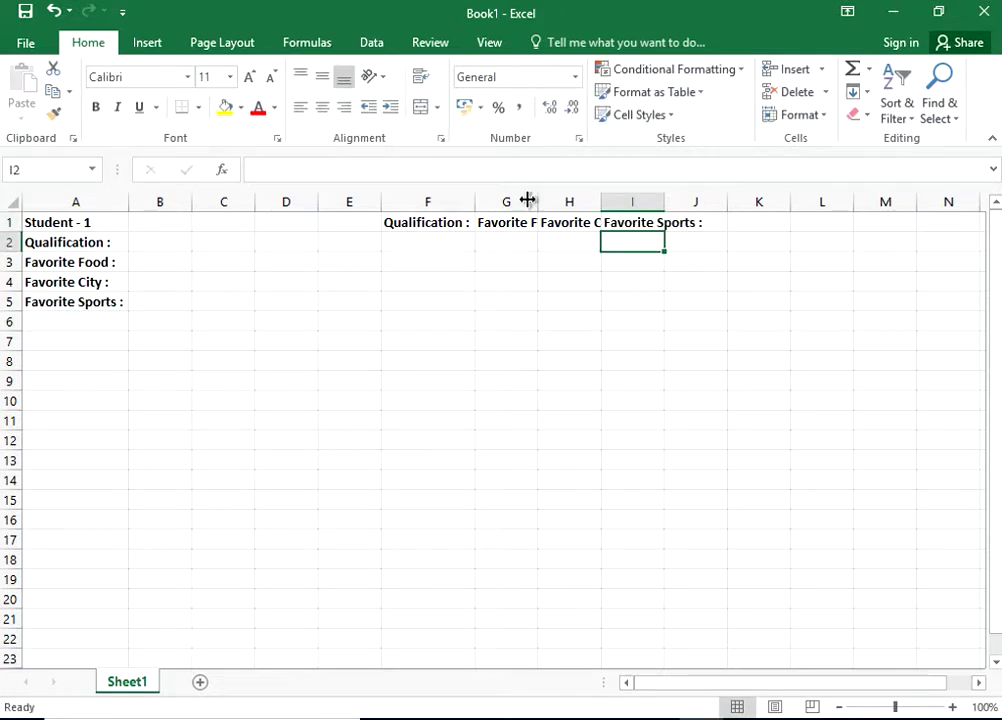
Step: Auto-fit the widths of columns G, H and I to their headings
{"action": "double_click", "coordinate": [539, 208]}
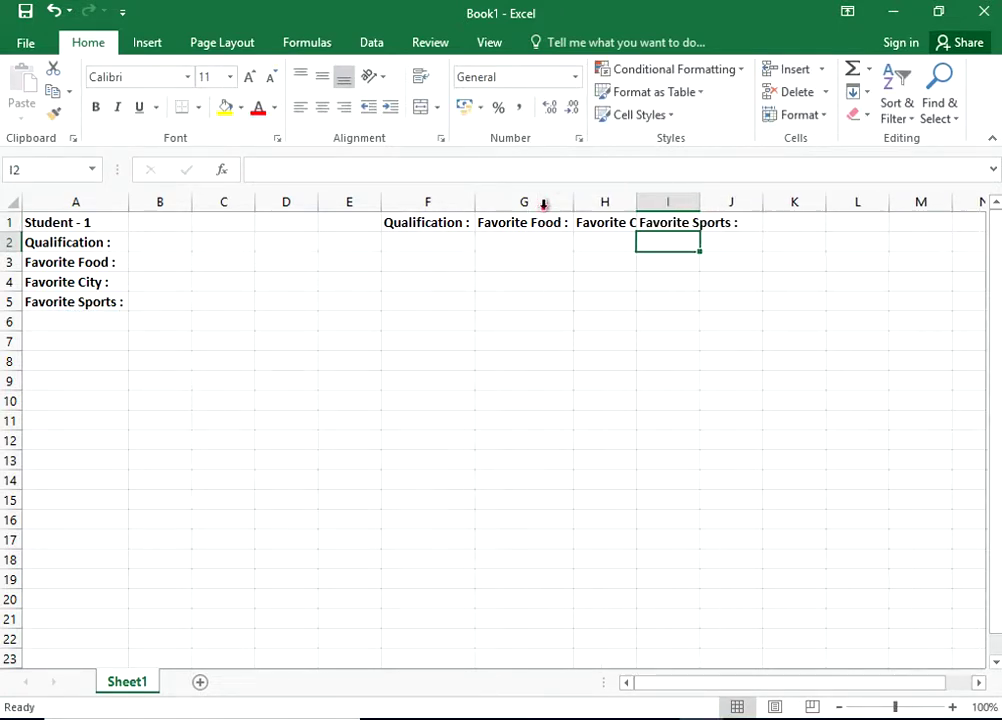
{"action": "double_click", "coordinate": [634, 202]}
{"action": "double_click", "coordinate": [727, 202]}
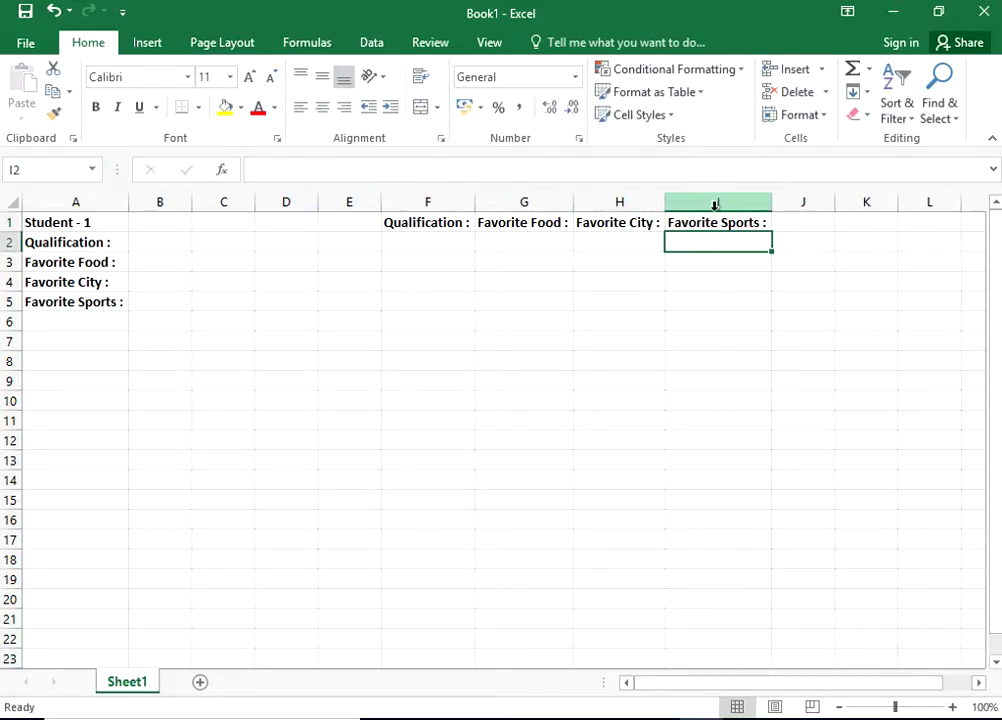
{"action": "left_click", "coordinate": [487, 308]}
{"action": "left_click", "coordinate": [444, 242]}
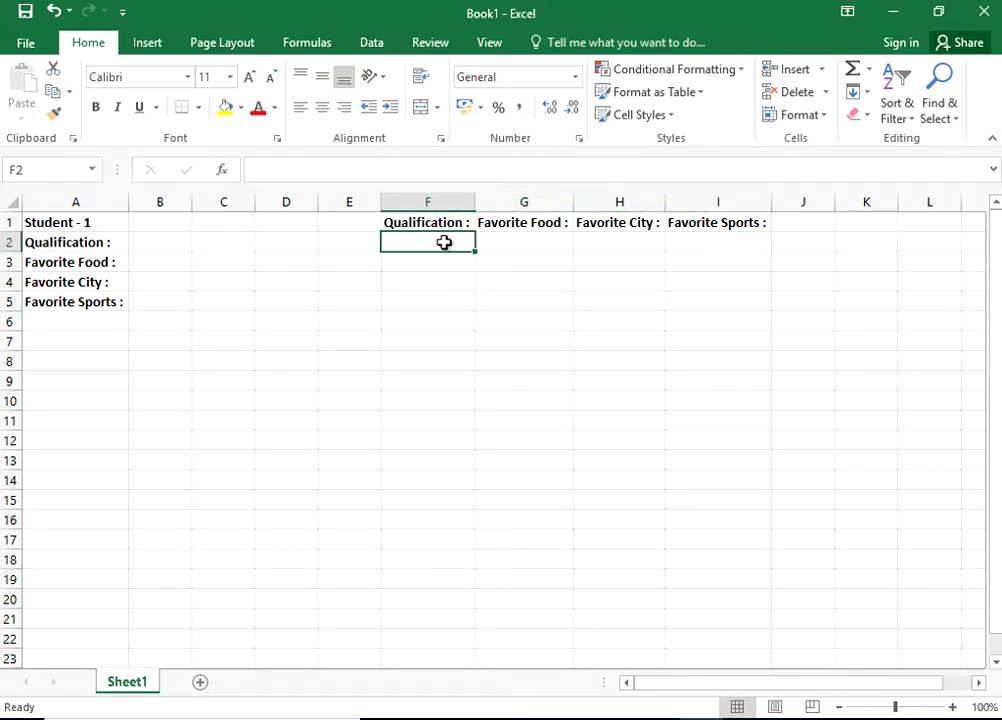
{"action": "type", "text": "1"}
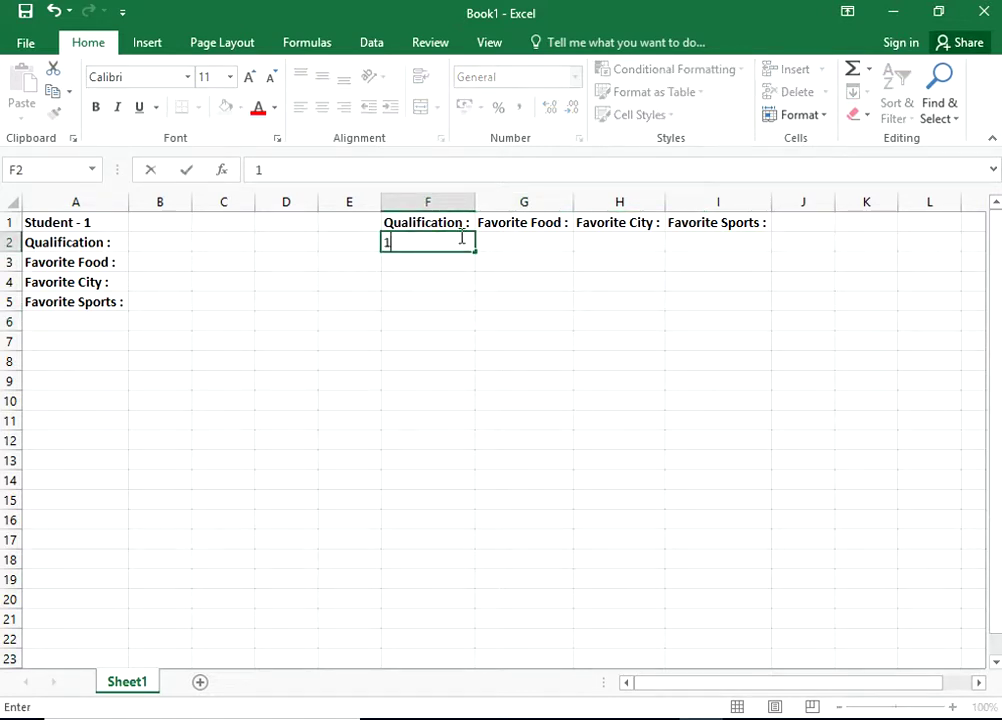
{"action": "type", "text": "2"}
{"action": "key", "text": "BackSpace"}
{"action": "key", "text": "BackSpace"}
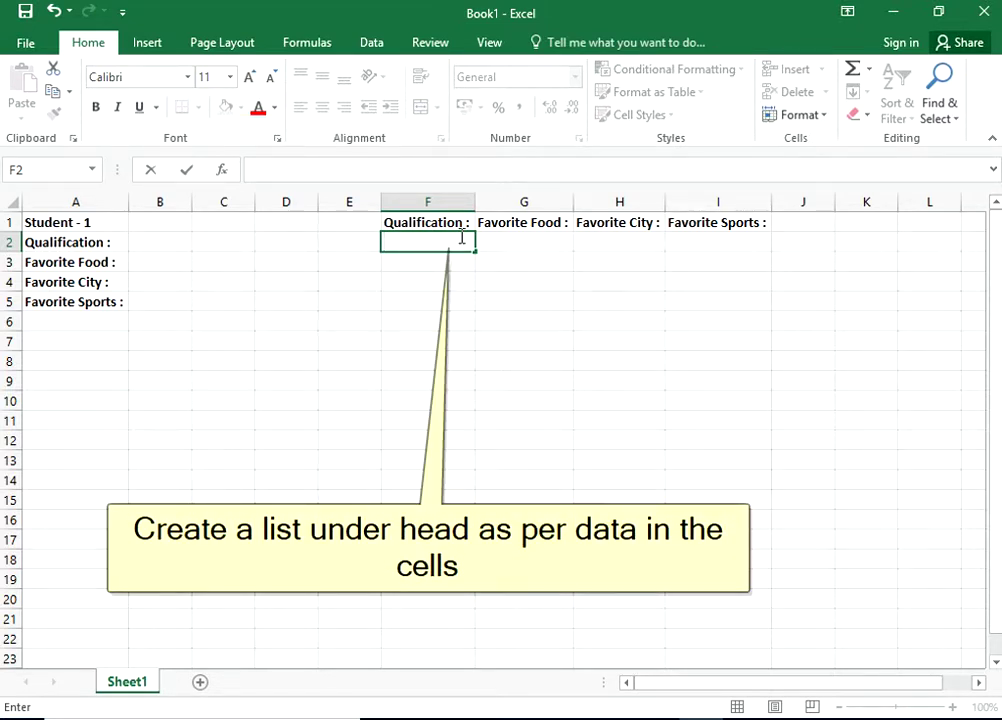
Step: Fill the Qualification option list in F2:F5 with S.S.C., H.S.C., B.com and B.Tech
{"action": "type", "text": "S.S"}
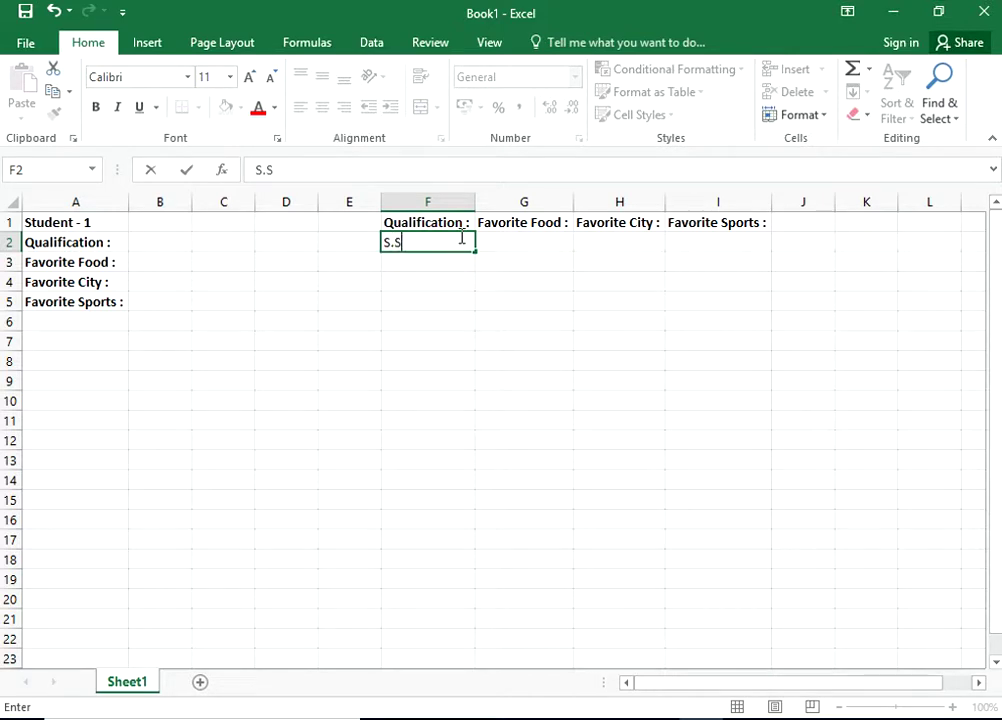
{"action": "type", "text": ".C."}
{"action": "key", "text": "Return"}
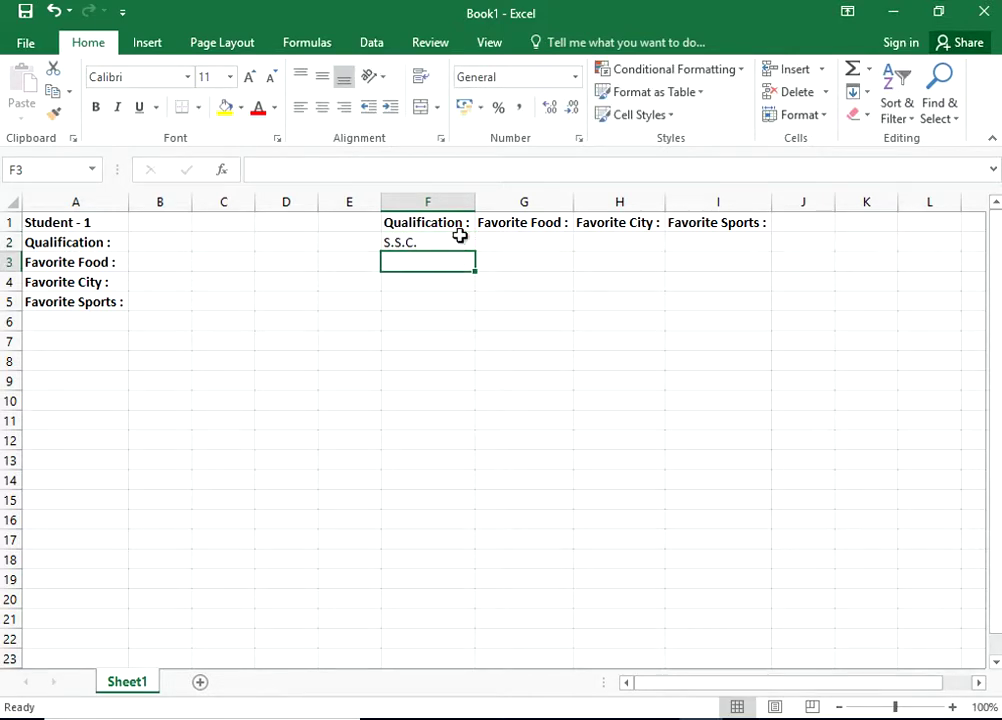
{"action": "type", "text": "H.S.C."}
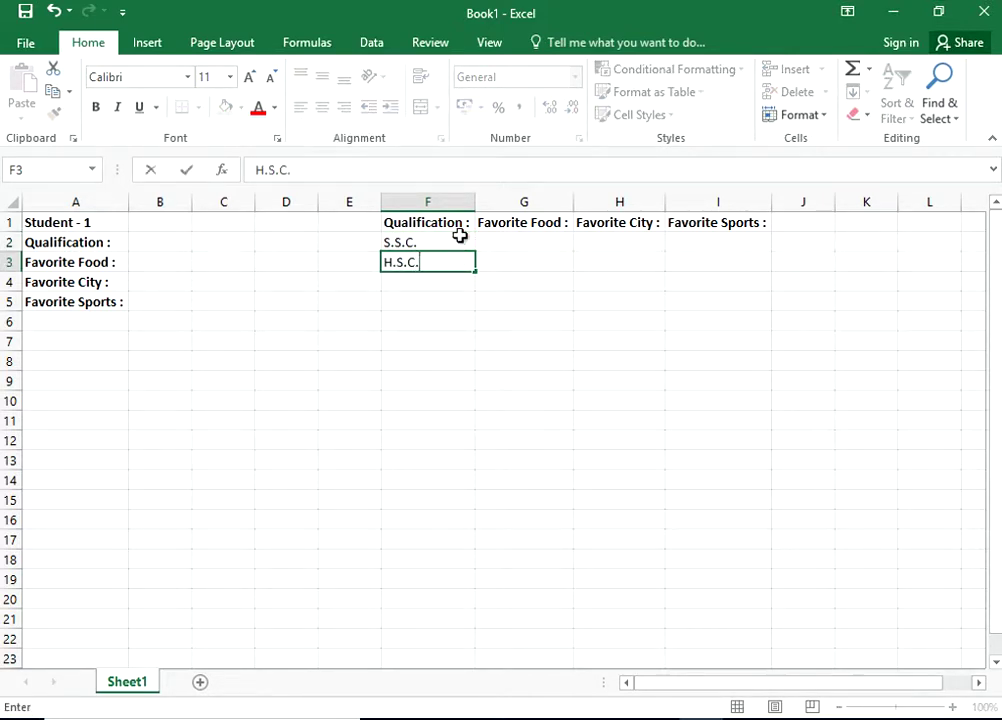
{"action": "key", "text": "Return"}
{"action": "type", "text": "B.com"}
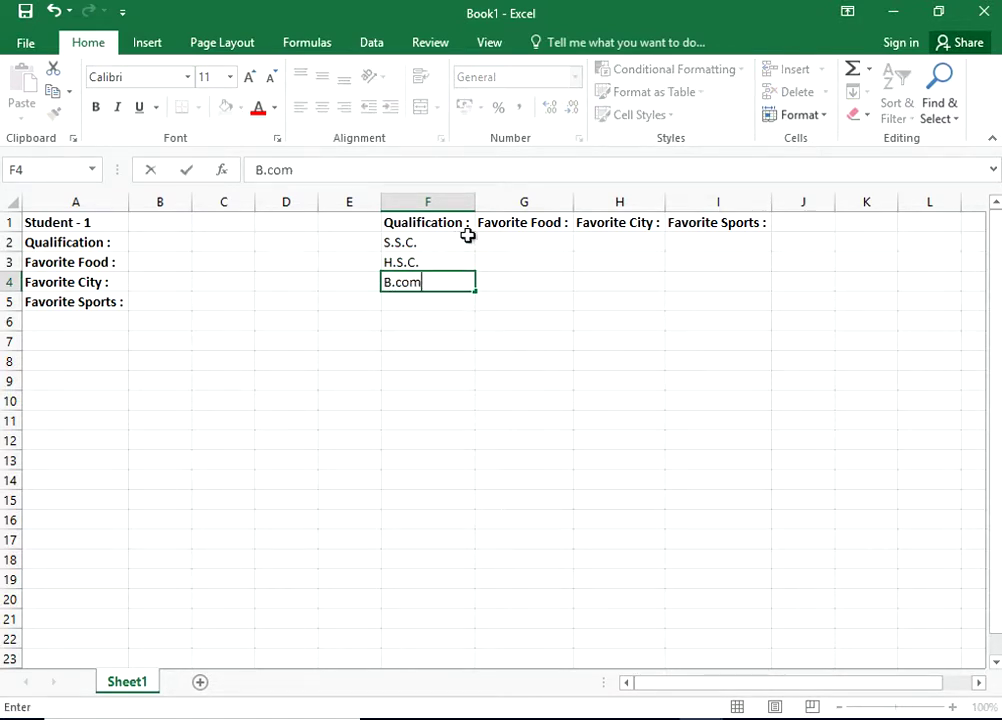
{"action": "key", "text": "Return"}
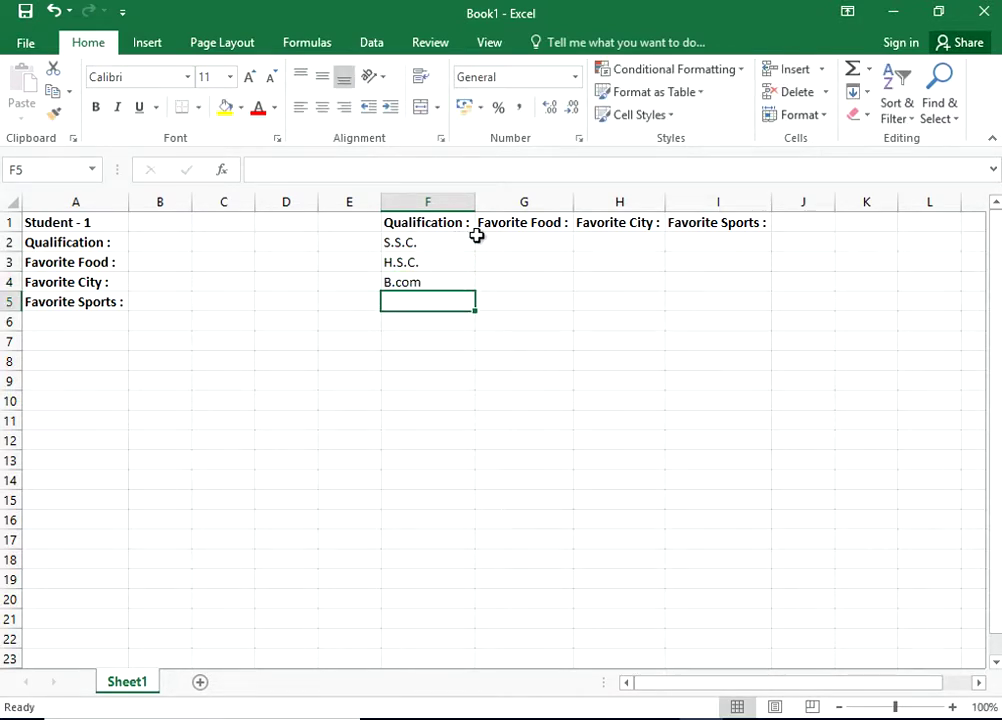
{"action": "type", "text": "B.Tec"}
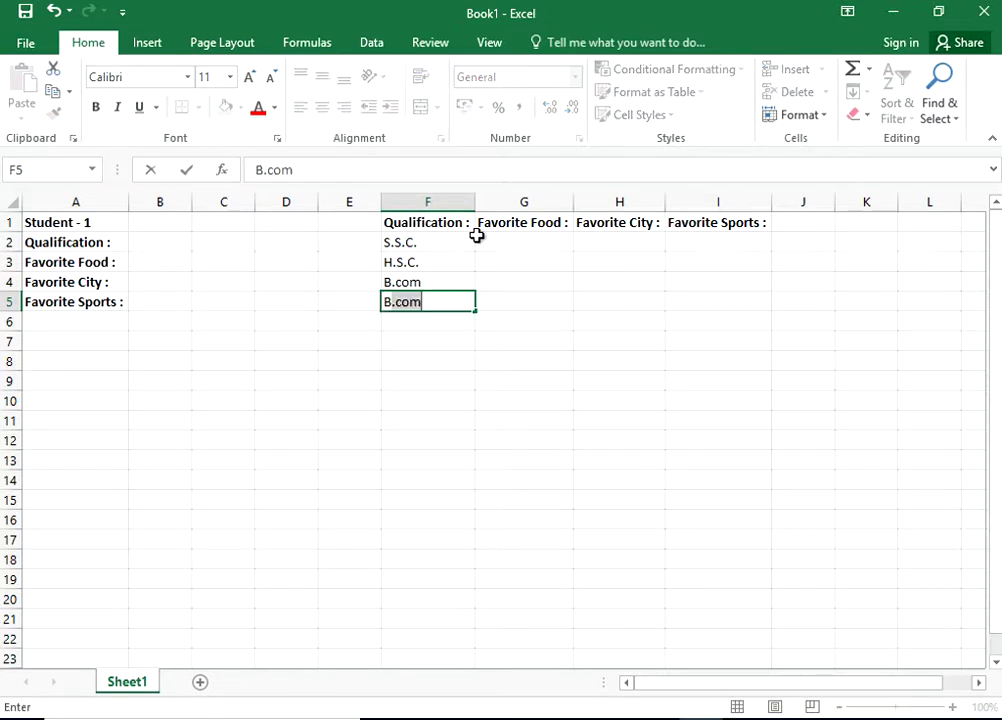
{"action": "type", "text": "h"}
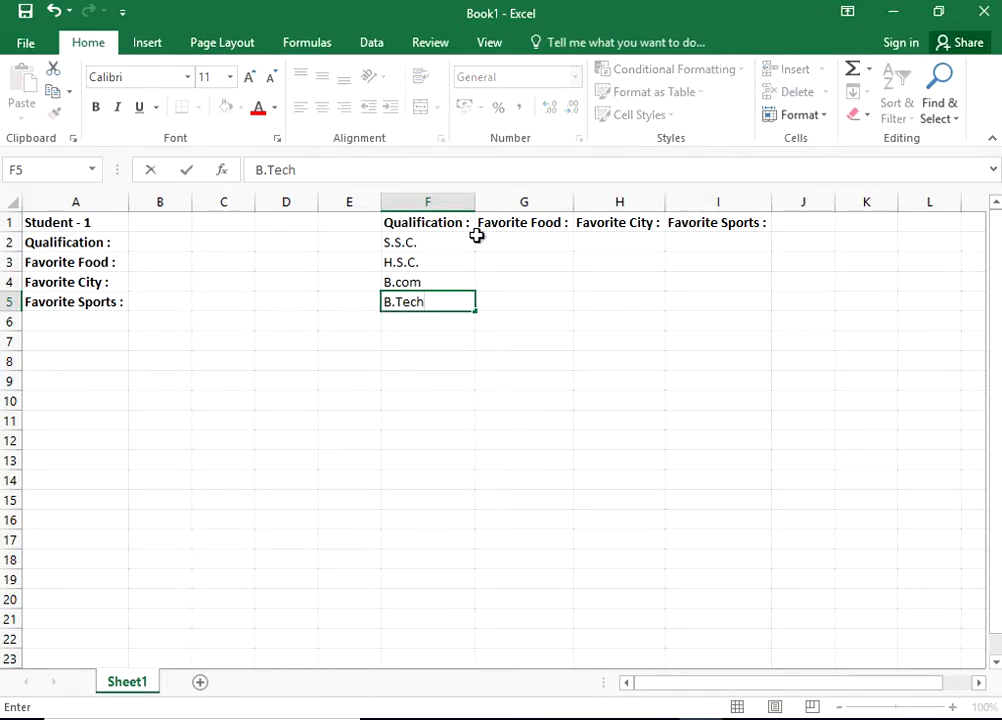
{"action": "key", "text": "Return"}
Step: List Pizza, Burger and Pav Bhaji under the Favorite Food heading in G2:G4
{"action": "left_click", "coordinate": [543, 245]}
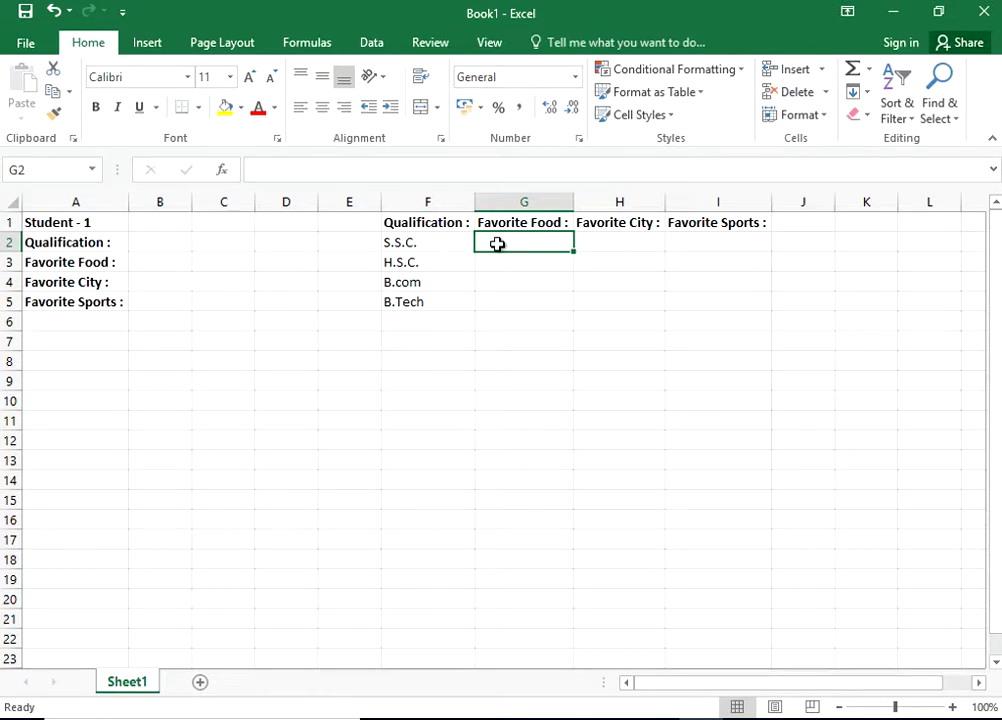
{"action": "type", "text": "Pizza"}
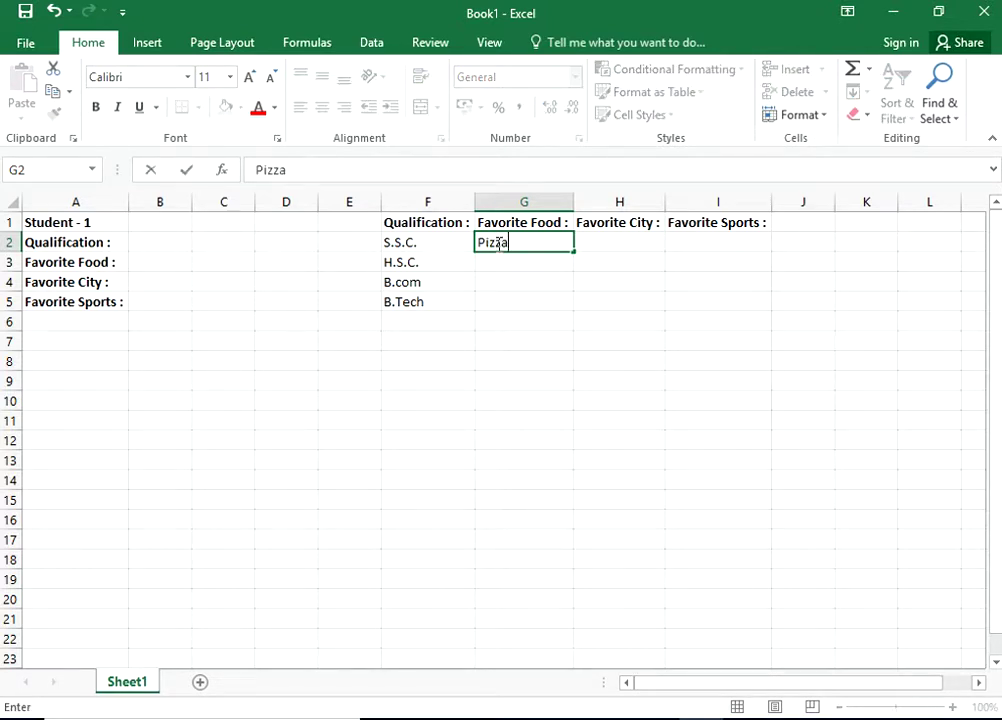
{"action": "key", "text": "Return"}
{"action": "type", "text": "Burger"}
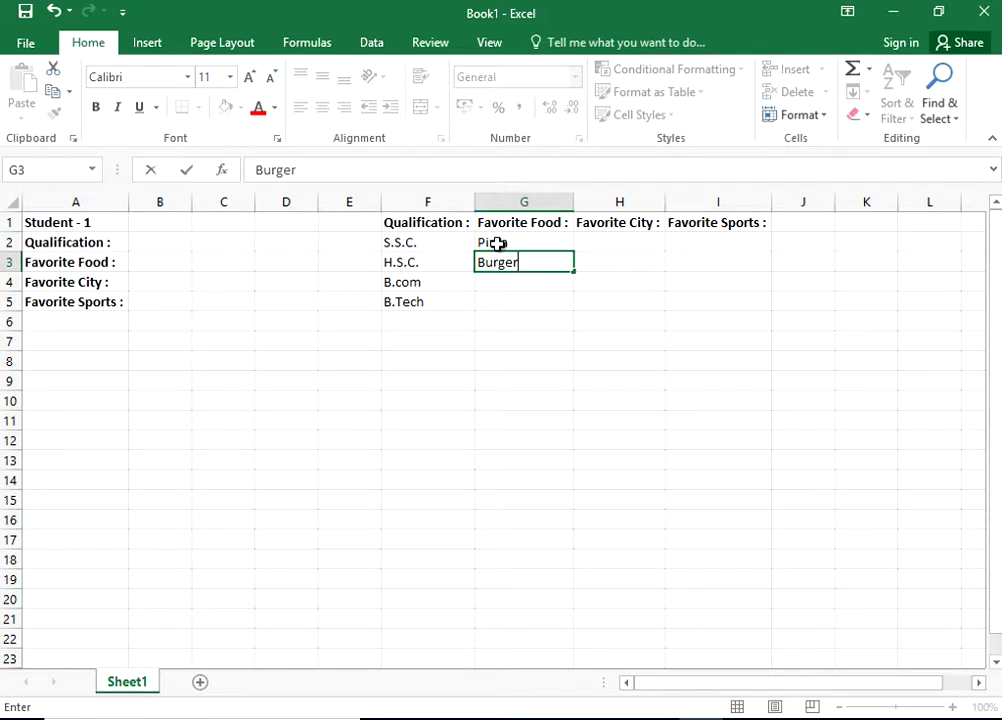
{"action": "key", "text": "Return"}
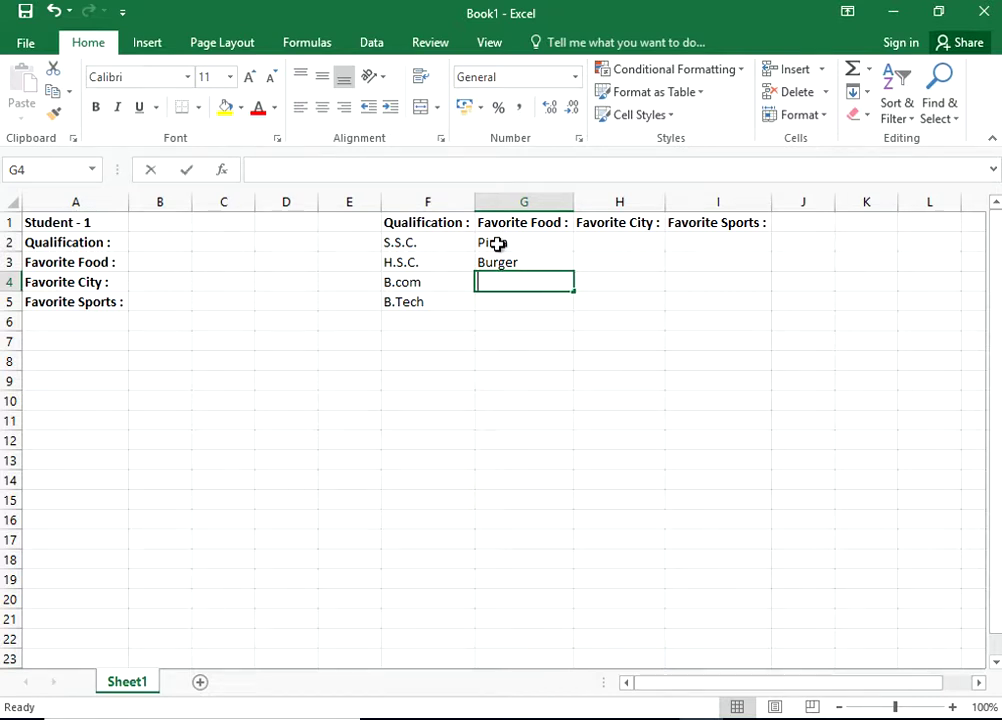
{"action": "type", "text": "Pav Bhaji"}
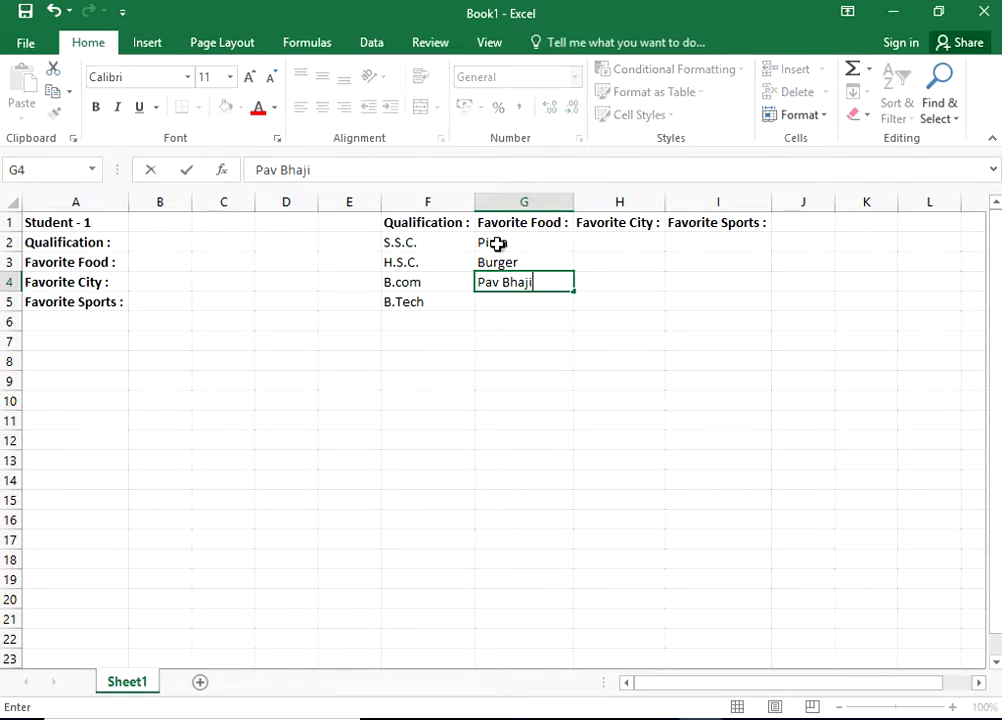
{"action": "key", "text": "Return"}
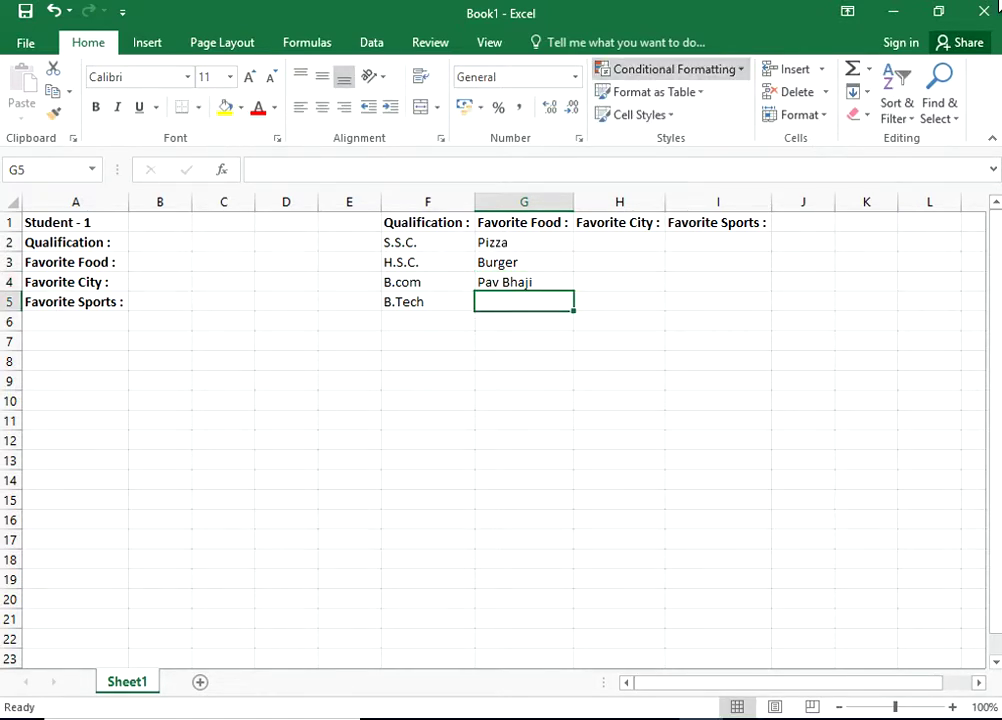
Step: List Mumbai, Delhi, Jaipur and Indore under the Favorite City heading in H2:H5
{"action": "key", "text": "Up"}
{"action": "key", "text": "Up"}
{"action": "key", "text": "Up"}
{"action": "key", "text": "Right"}
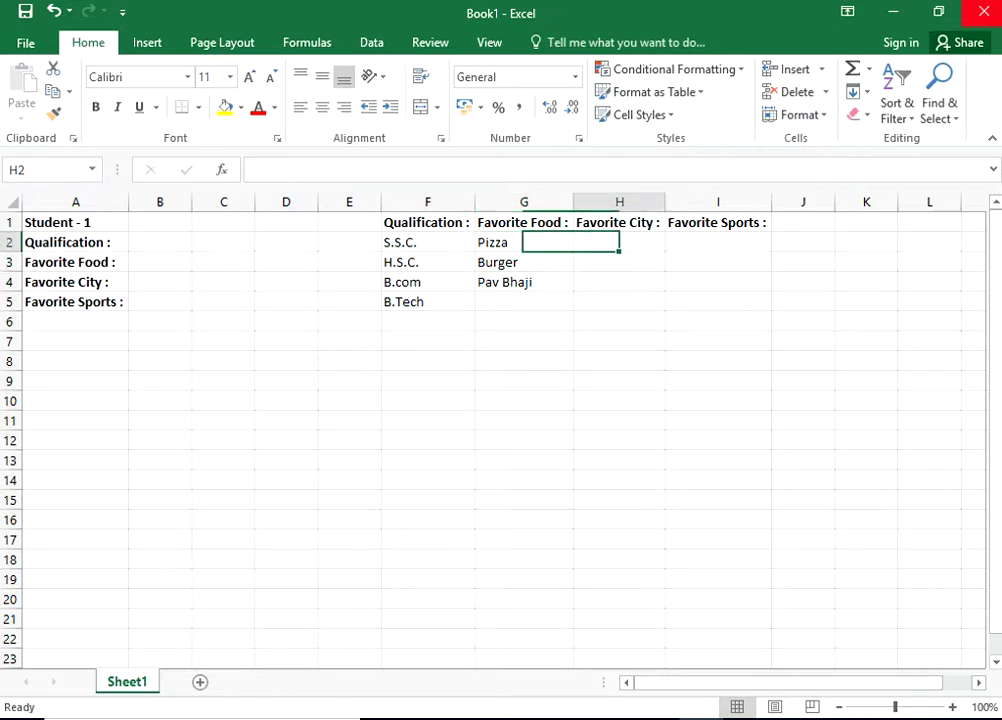
{"action": "double_click", "coordinate": [627, 245]}
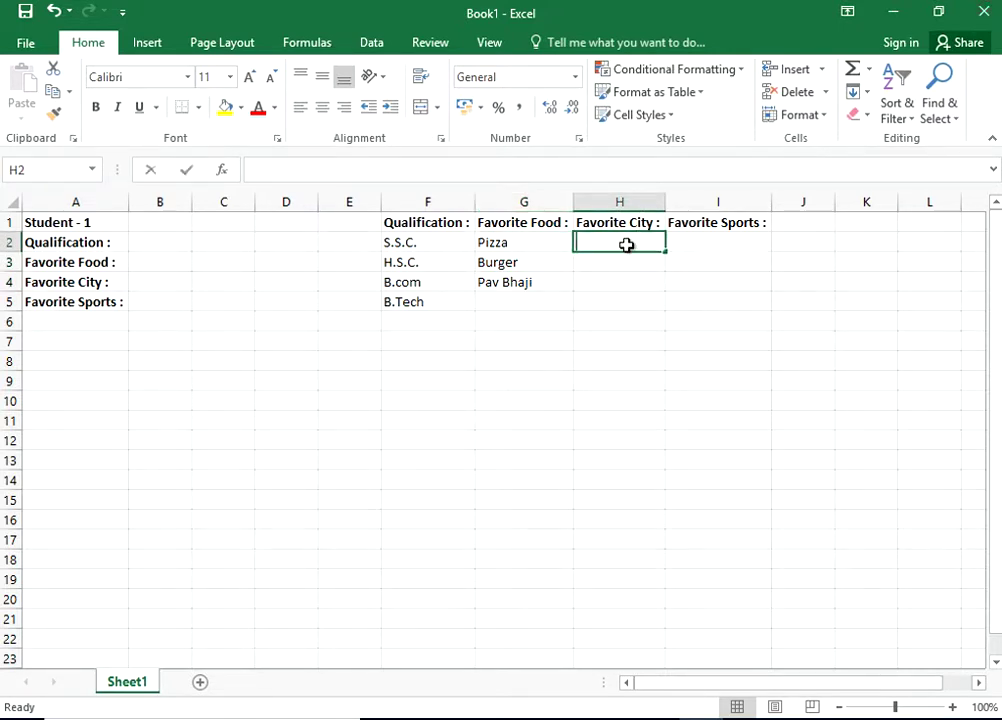
{"action": "type", "text": "Mumbai"}
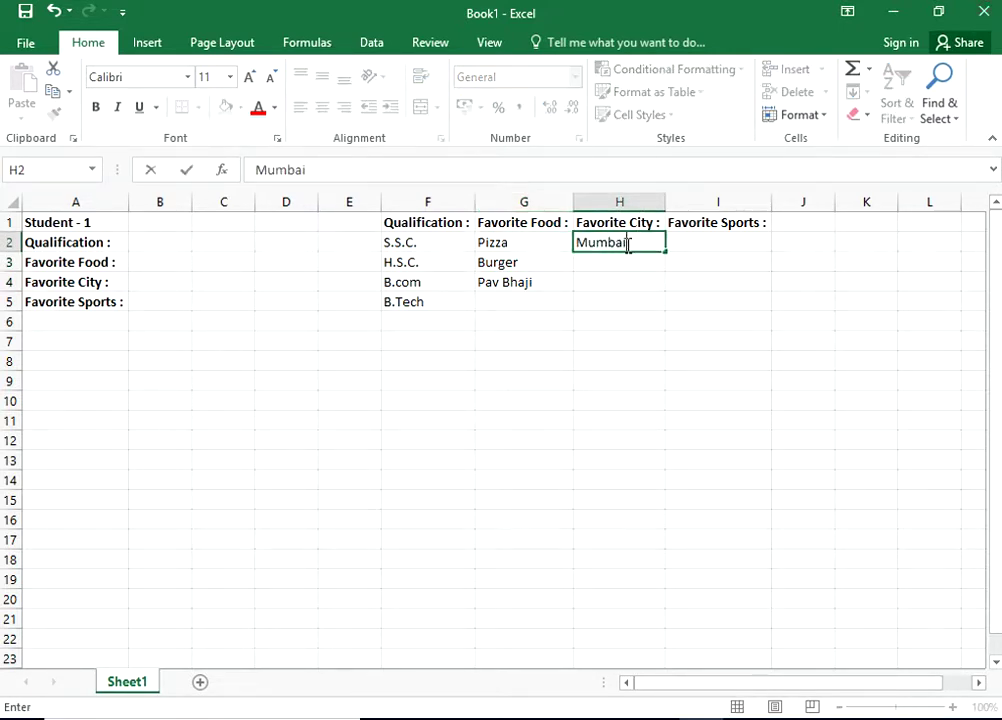
{"action": "key", "text": "Return"}
{"action": "type", "text": "Delhi"}
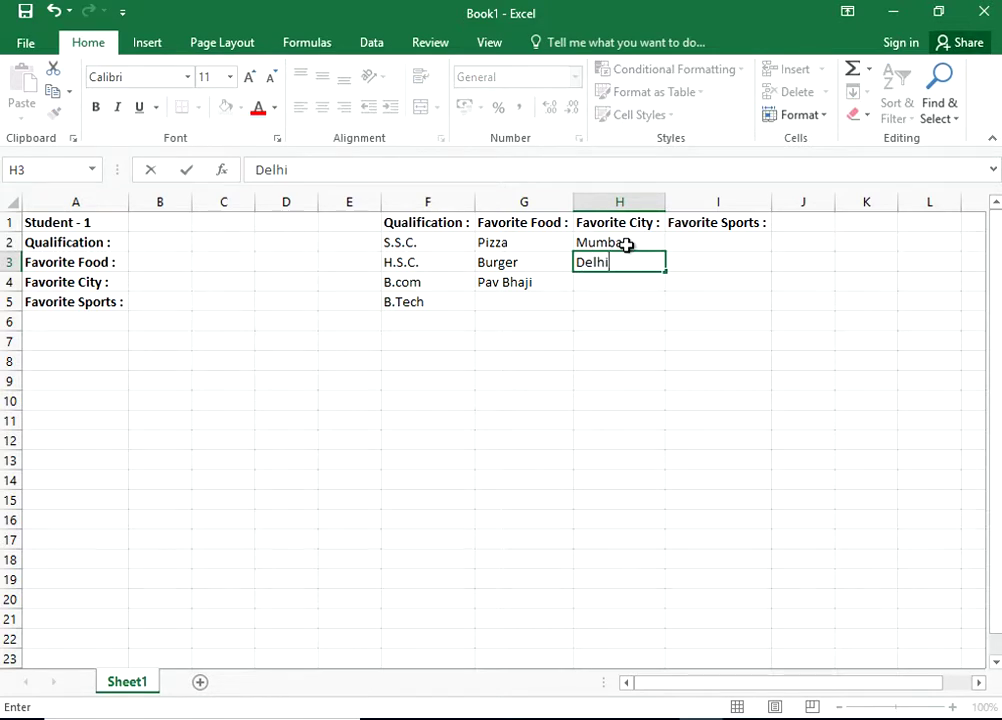
{"action": "key", "text": "Return"}
{"action": "type", "text": "Jaipur"}
{"action": "key", "text": "Return"}
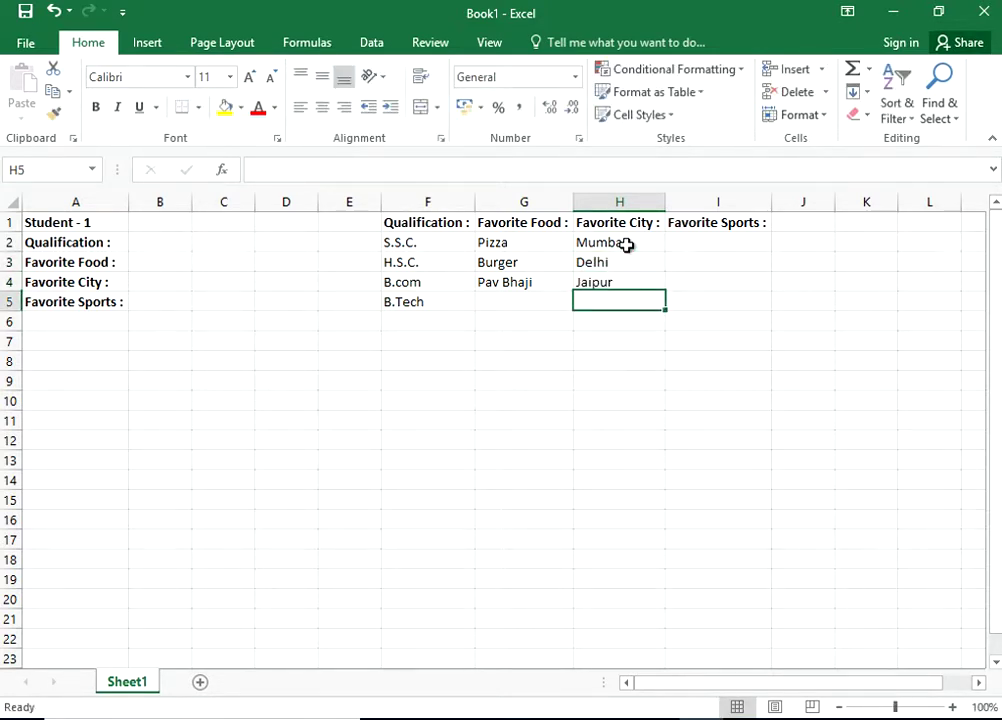
{"action": "type", "text": "Indore"}
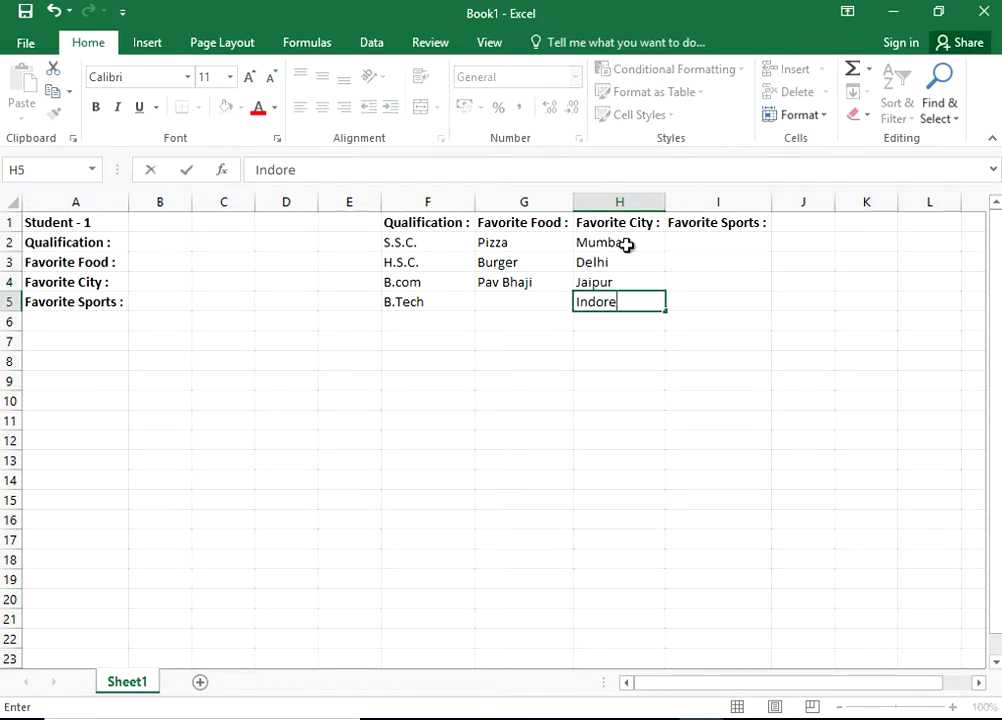
{"action": "key", "text": "Return"}
Step: List Cricket, Football and Tennis under the Favorite Sports heading in I2:I4
{"action": "key", "text": "Up"}
{"action": "key", "text": "Up"}
{"action": "key", "text": "Up"}
{"action": "key", "text": "Up"}
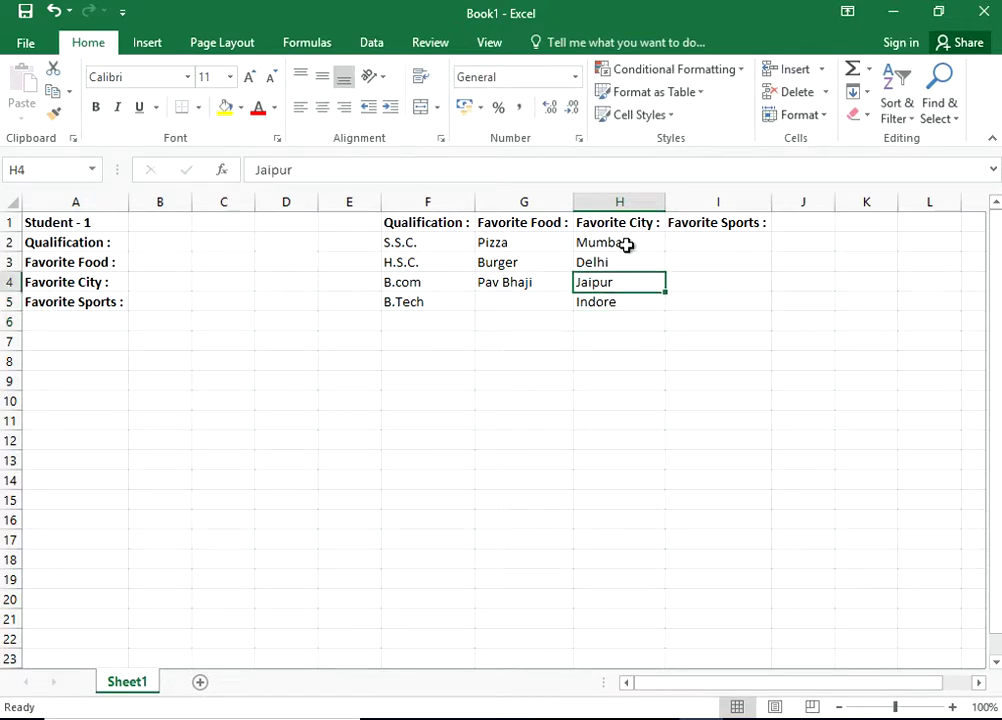
{"action": "key", "text": "Right"}
{"action": "type", "text": "Cricket"}
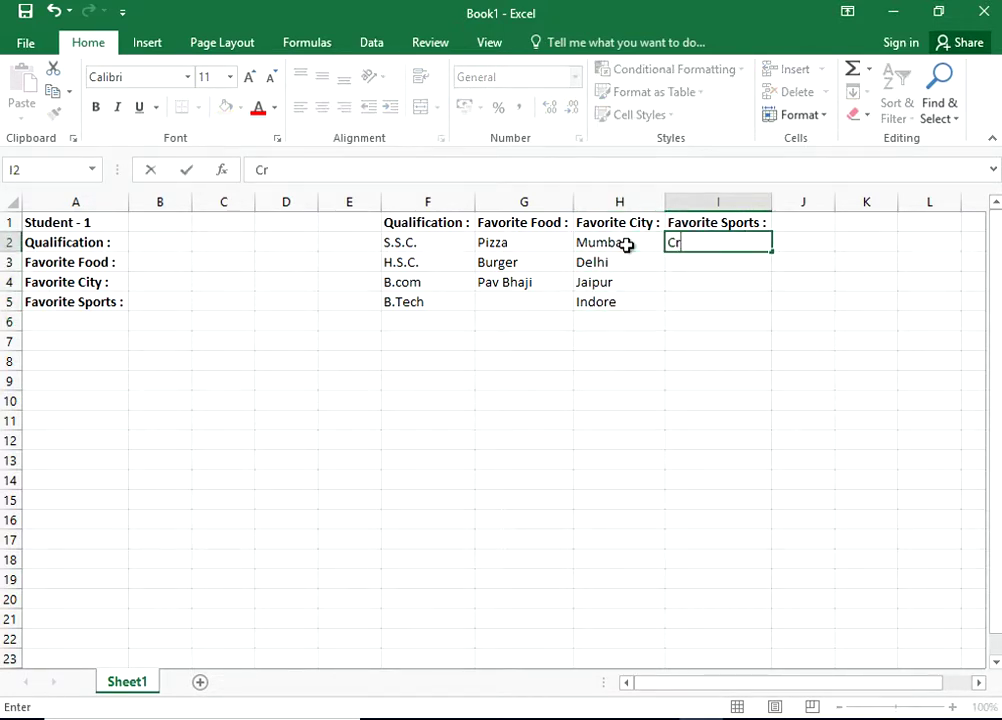
{"action": "key", "text": "Return"}
{"action": "type", "text": "F"}
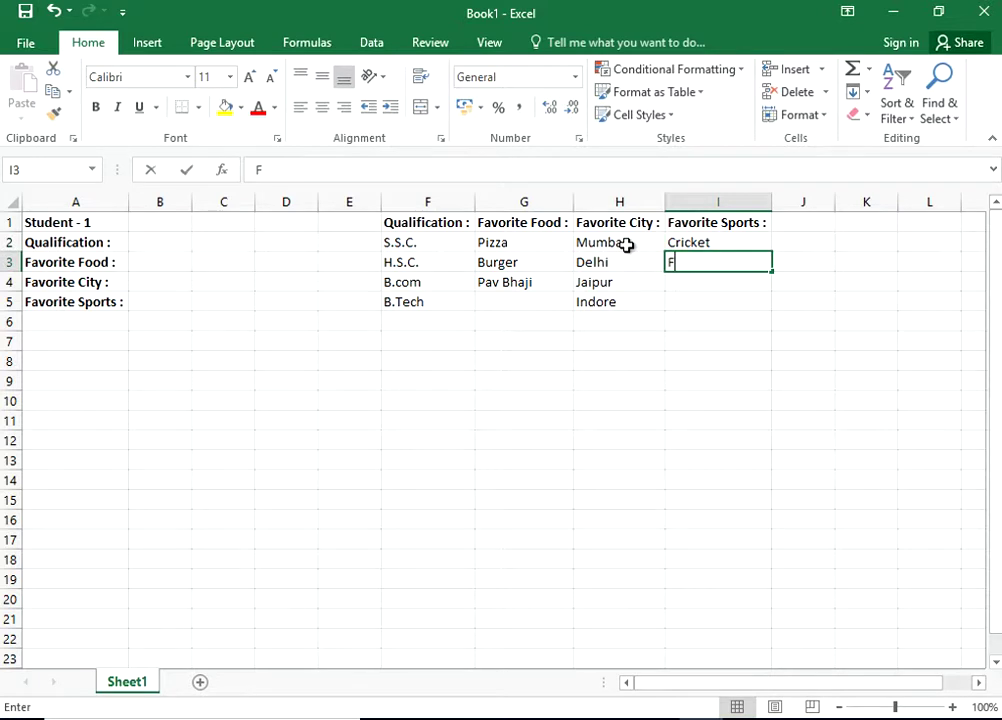
{"action": "type", "text": "ootball"}
{"action": "key", "text": "Return"}
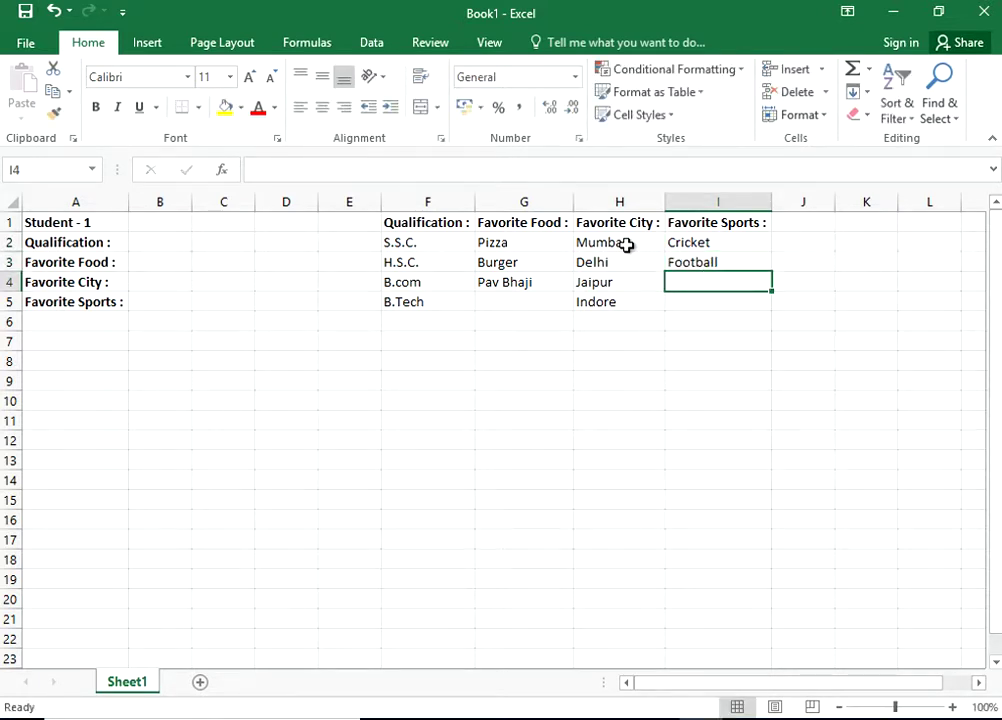
{"action": "type", "text": "Tennis"}
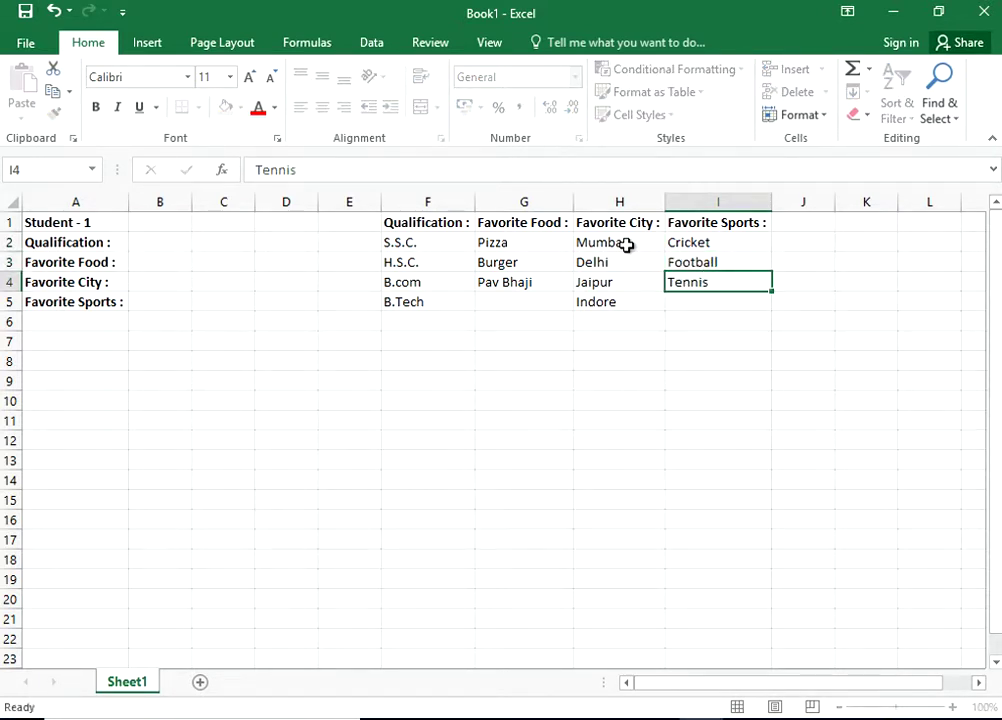
{"action": "key", "text": "Return"}
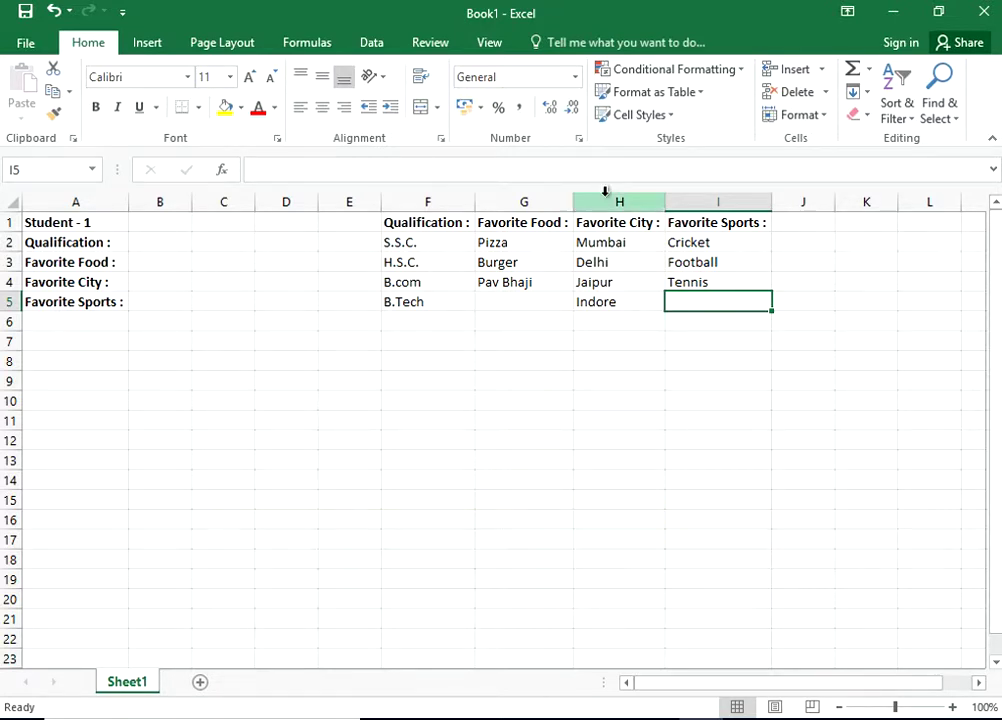
Step: Add a List data validation to Qualification cell B2 with source F2:F5 and choose B.com from its drop-down
{"action": "left_click", "coordinate": [144, 241]}
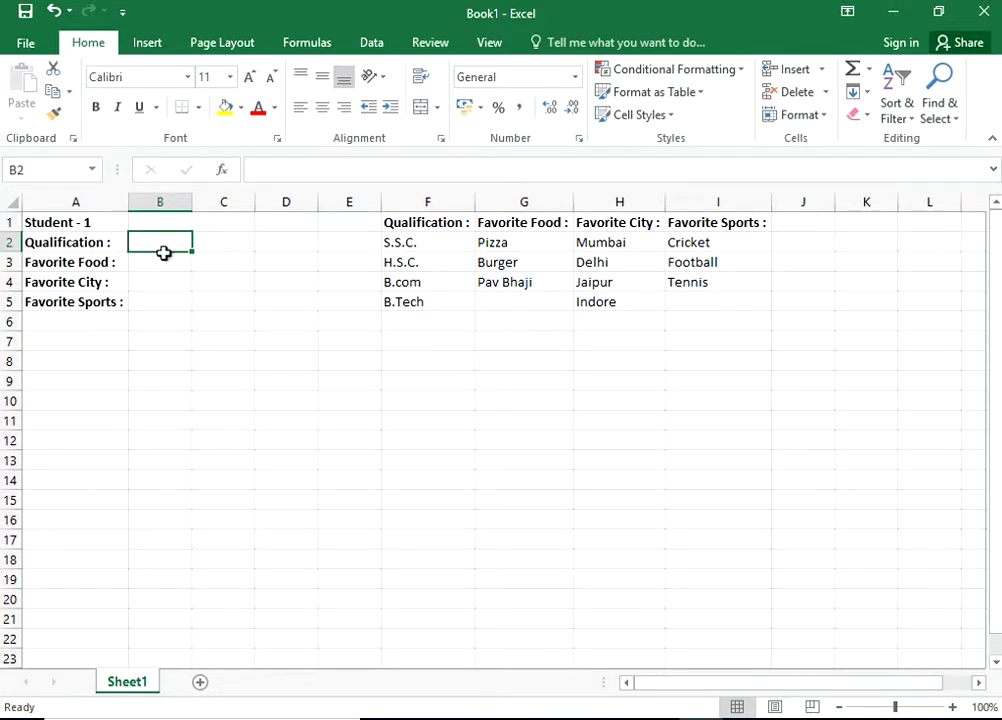
{"action": "left_click", "coordinate": [362, 50]}
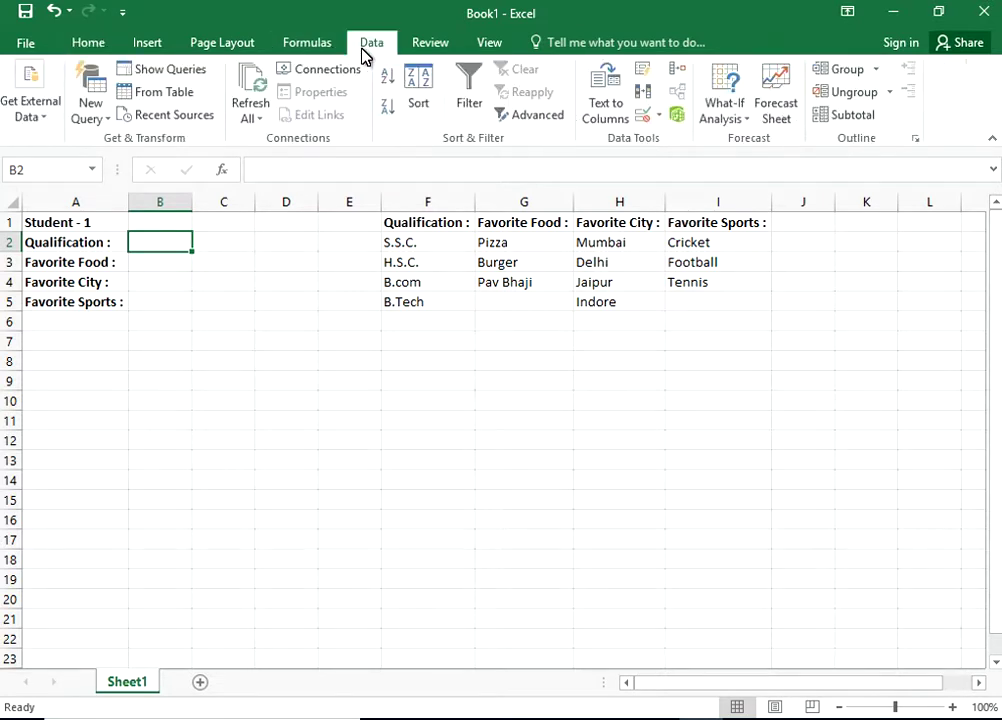
{"action": "left_click", "coordinate": [642, 117]}
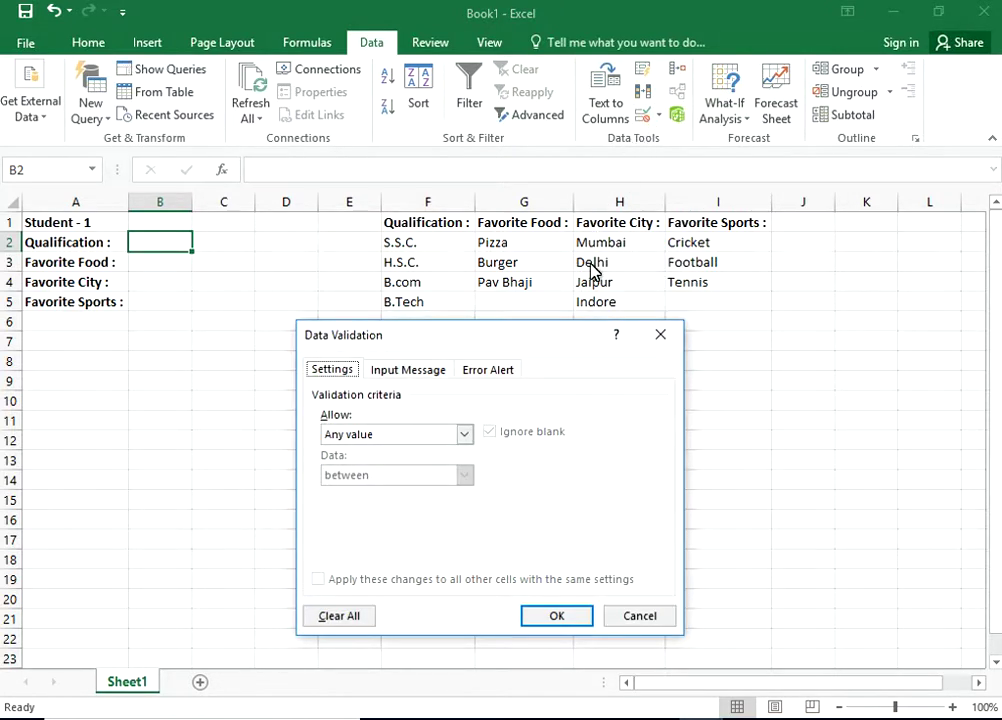
{"action": "left_click", "coordinate": [388, 436]}
{"action": "left_click", "coordinate": [369, 490]}
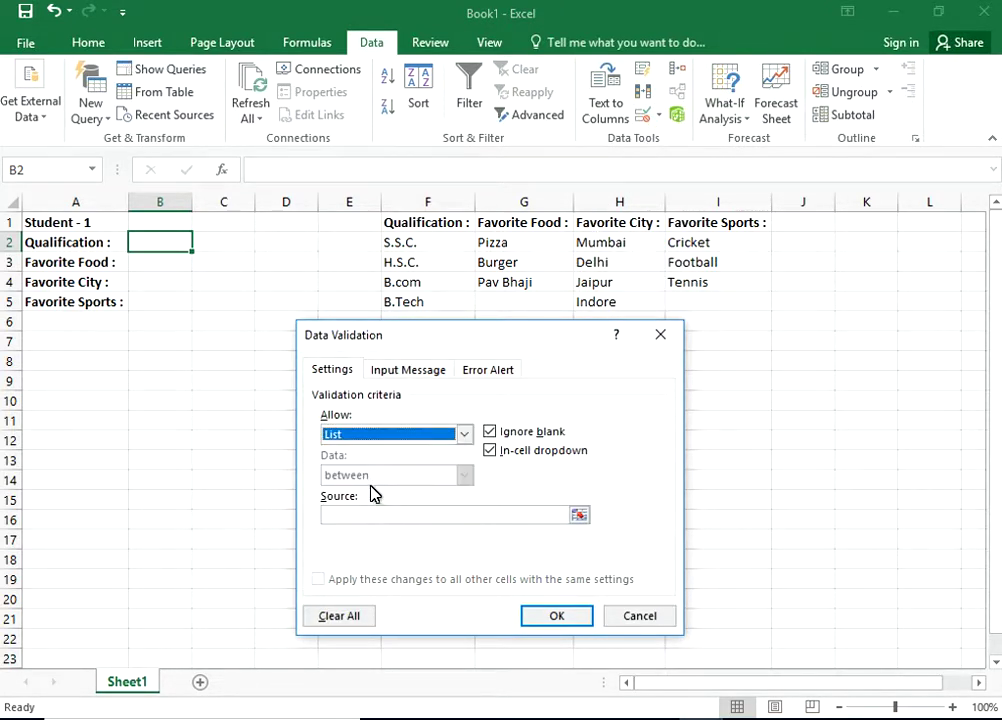
{"action": "left_click", "coordinate": [474, 517]}
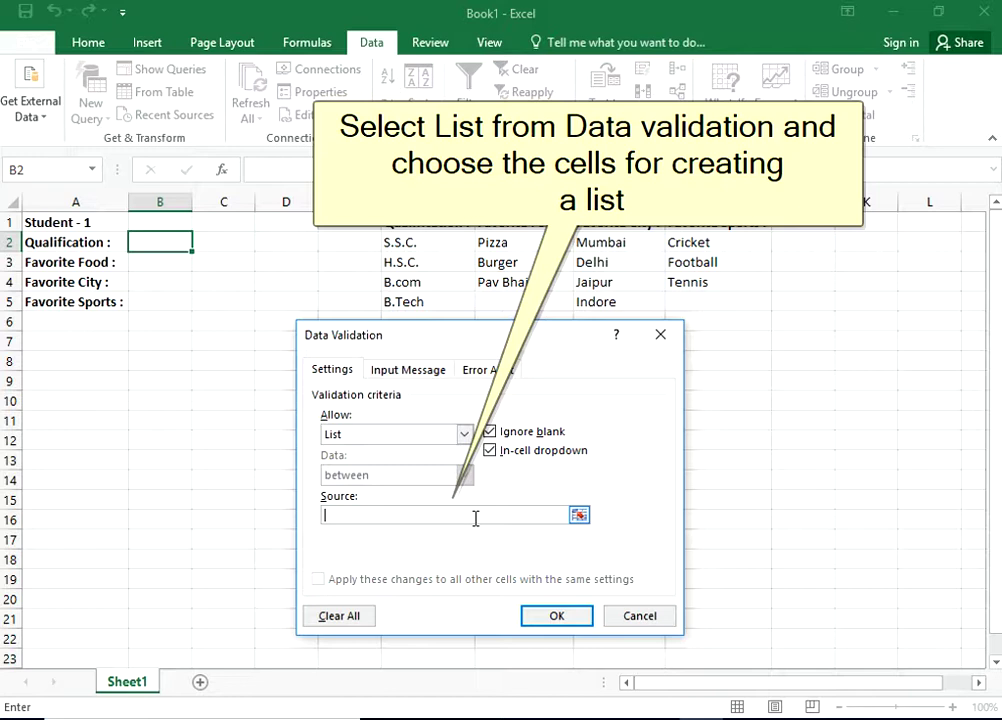
{"action": "left_click", "coordinate": [580, 515]}
{"action": "left_click", "coordinate": [425, 245]}
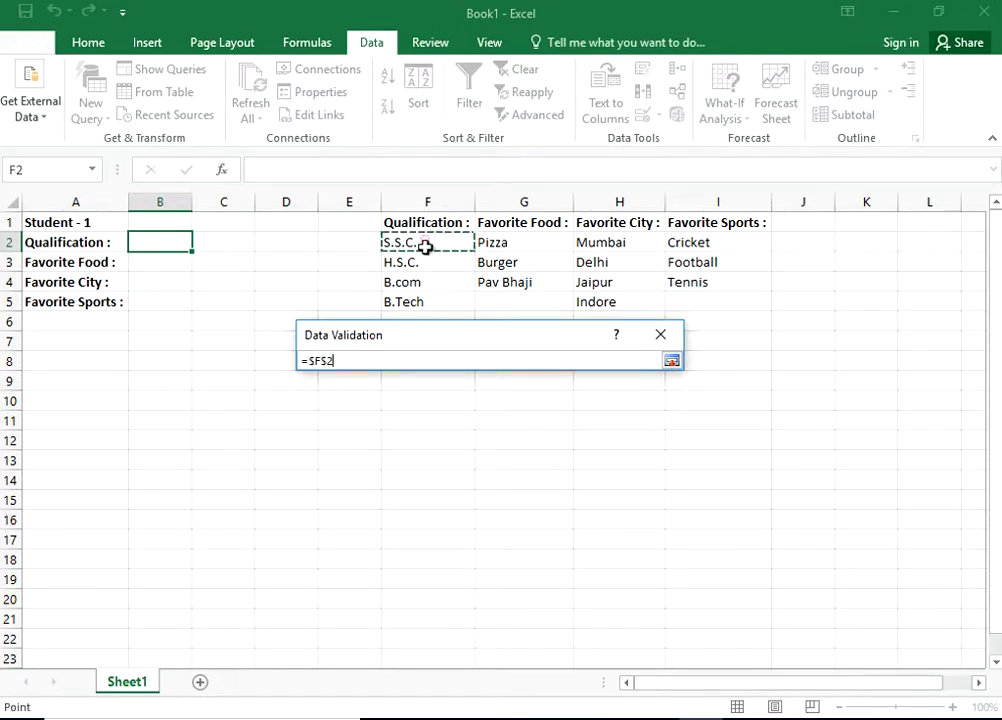
{"action": "left_click_drag", "start_coordinate": [425, 247], "coordinate": [425, 302]}
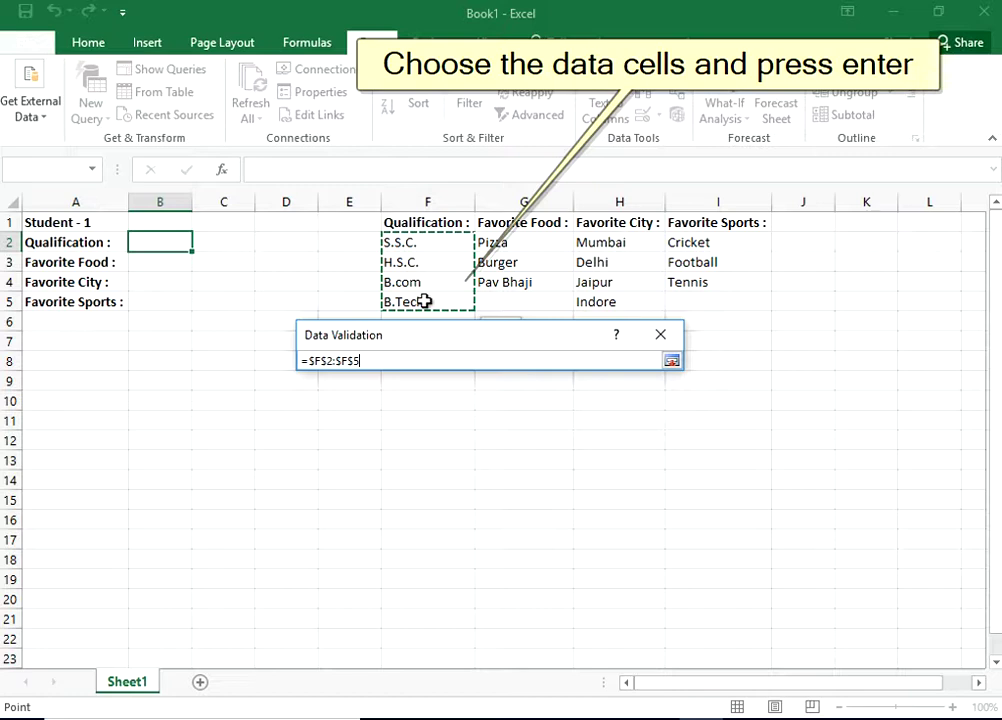
{"action": "key", "text": "Return"}
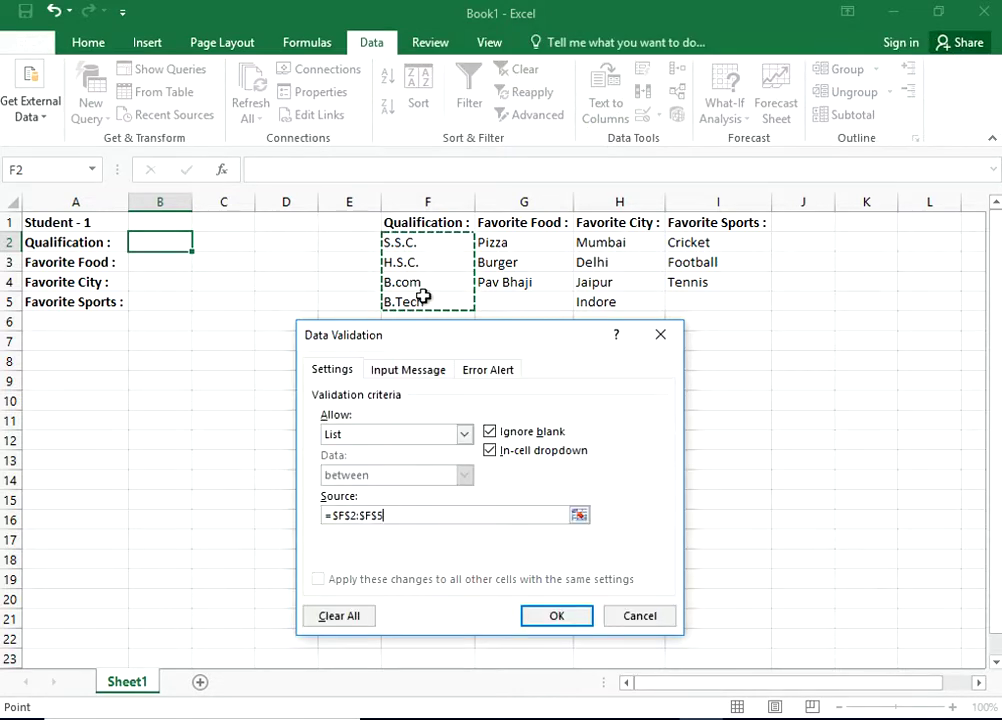
{"action": "left_click", "coordinate": [556, 617]}
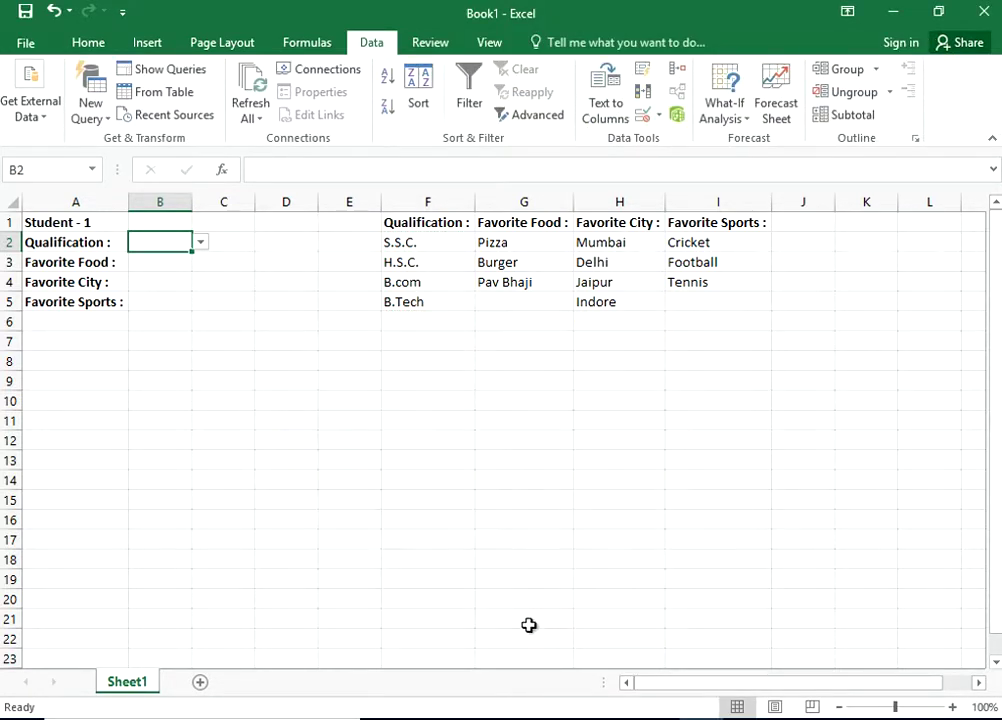
{"action": "left_click", "coordinate": [201, 243]}
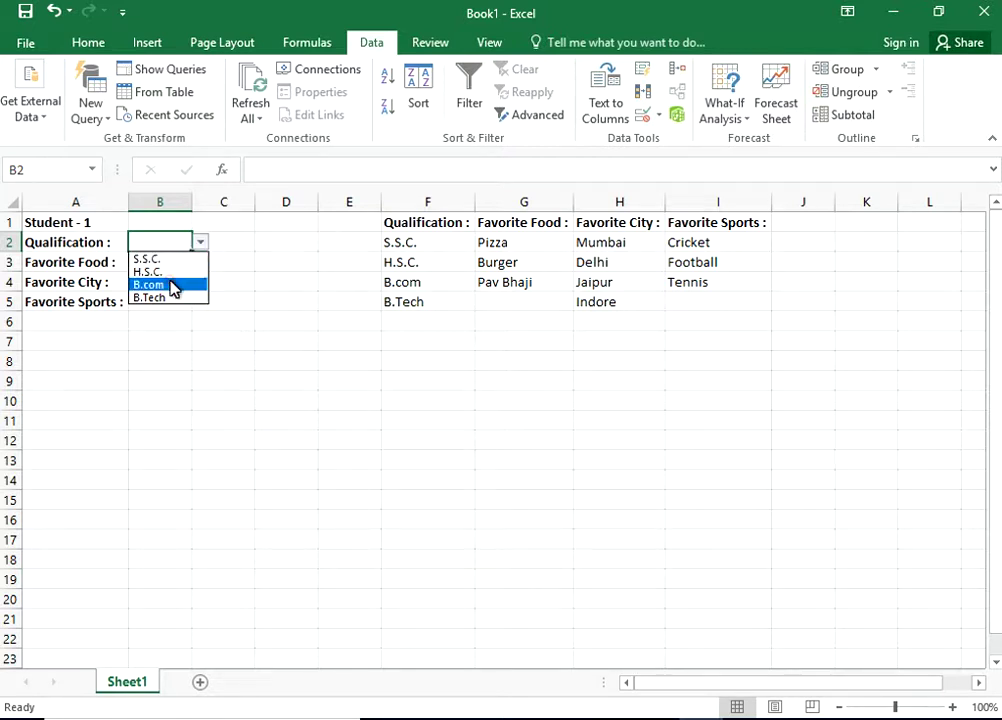
{"action": "left_click", "coordinate": [174, 286]}
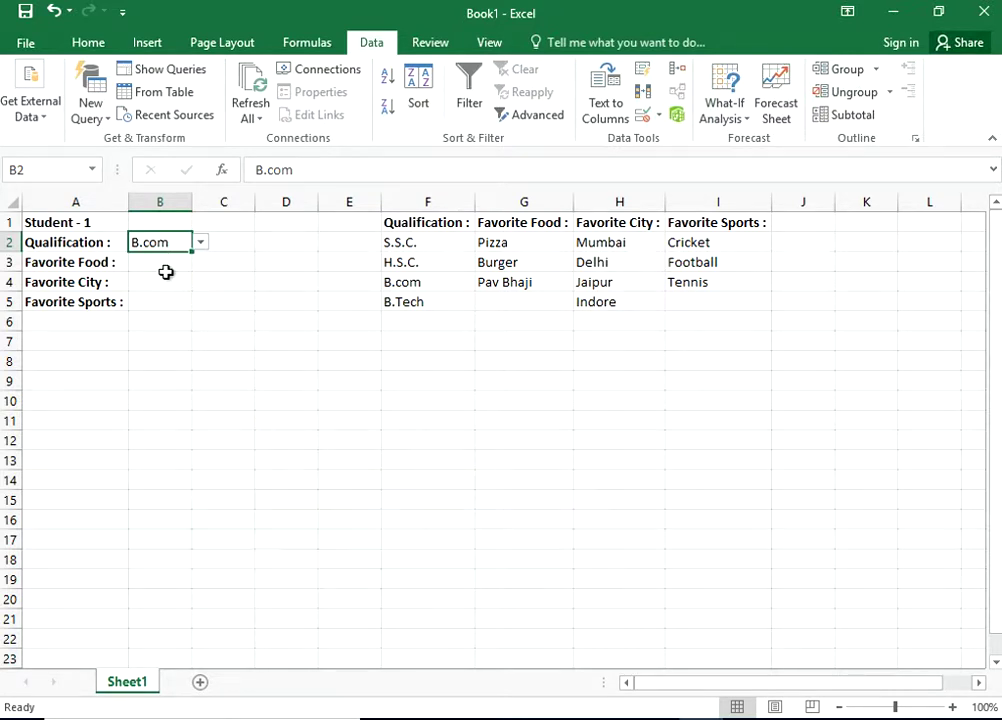
Step: Add a List data validation to Favorite Food cell B3 with source G2:G4 and choose Burger from its drop-down
{"action": "left_click", "coordinate": [168, 268]}
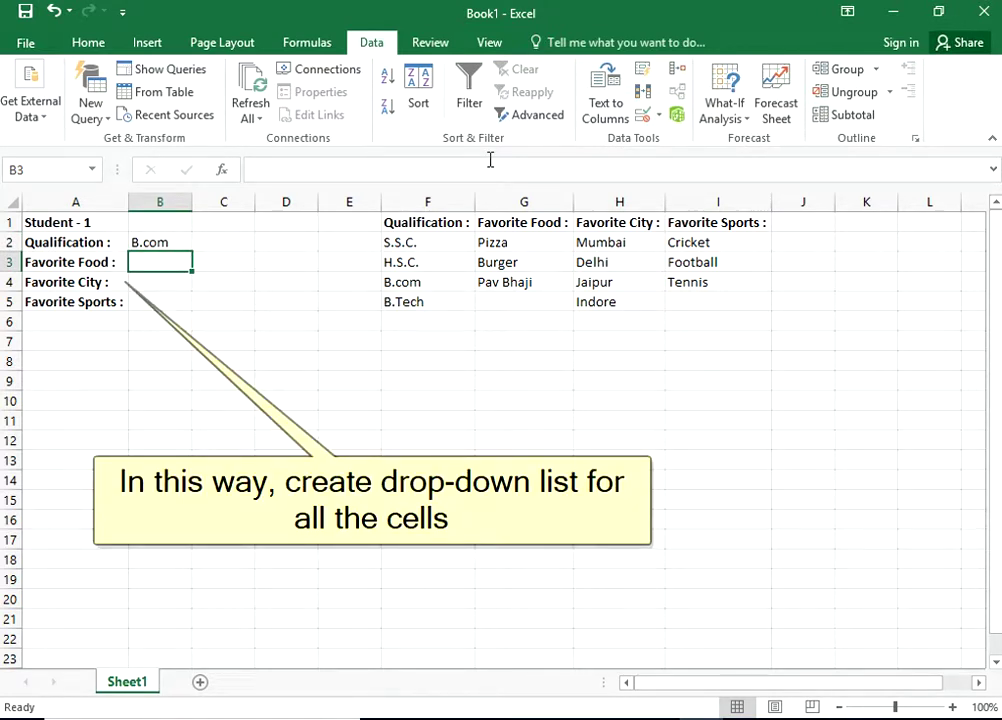
{"action": "left_click", "coordinate": [640, 120]}
{"action": "left_click", "coordinate": [465, 434]}
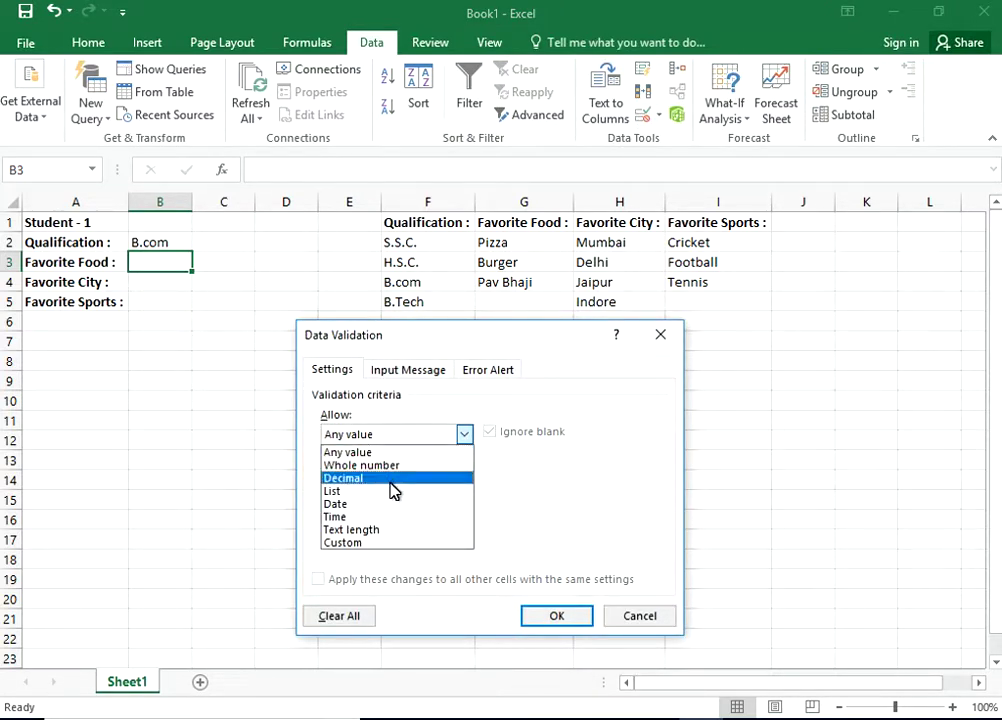
{"action": "left_click", "coordinate": [390, 490]}
{"action": "left_click", "coordinate": [576, 514]}
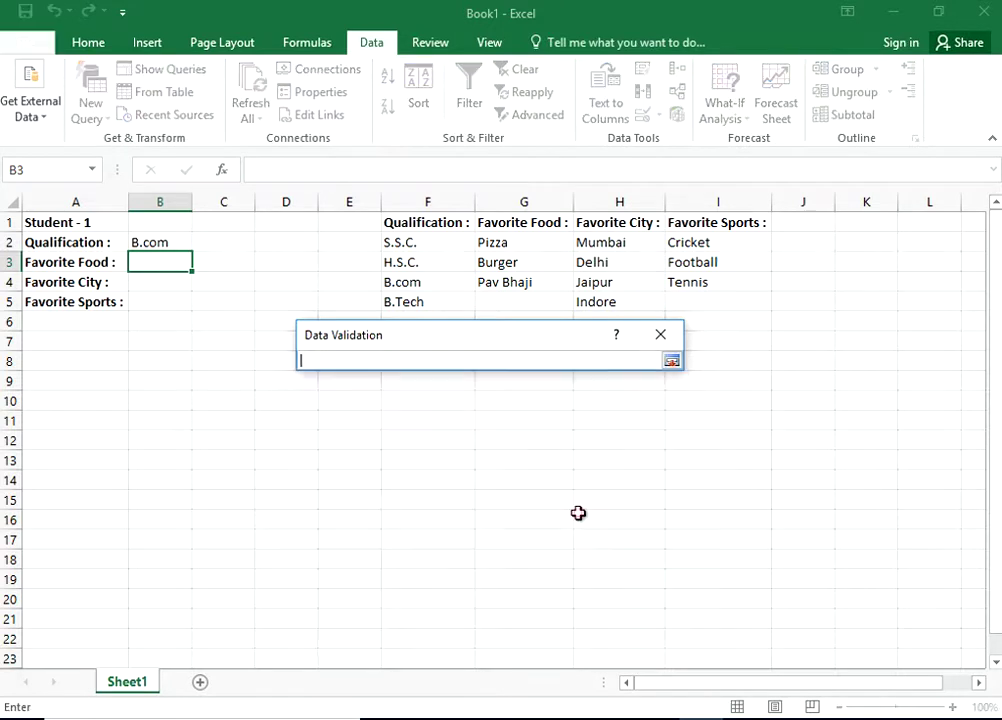
{"action": "left_click_drag", "start_coordinate": [494, 236], "coordinate": [499, 282]}
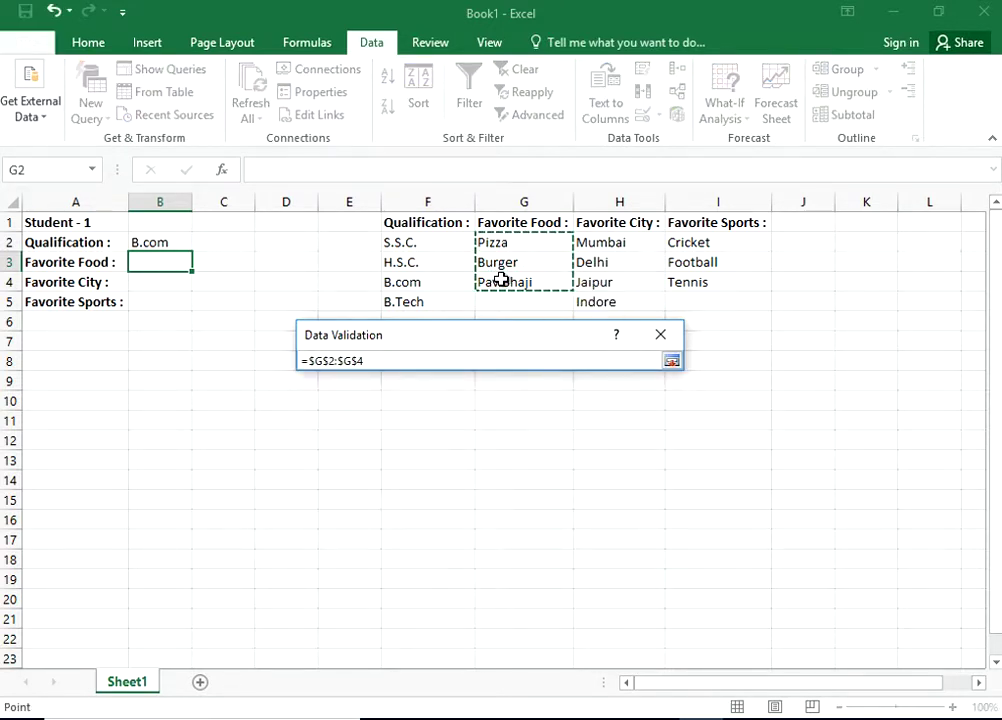
{"action": "left_click", "coordinate": [671, 360]}
{"action": "left_click", "coordinate": [579, 611]}
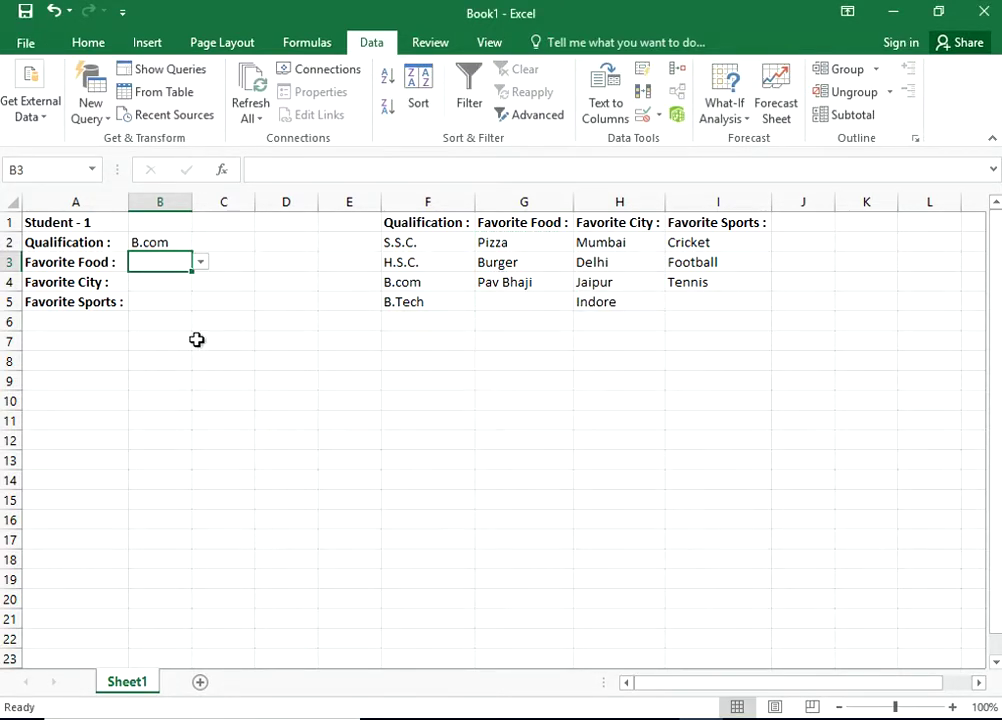
{"action": "left_click", "coordinate": [201, 262]}
{"action": "left_click", "coordinate": [171, 291]}
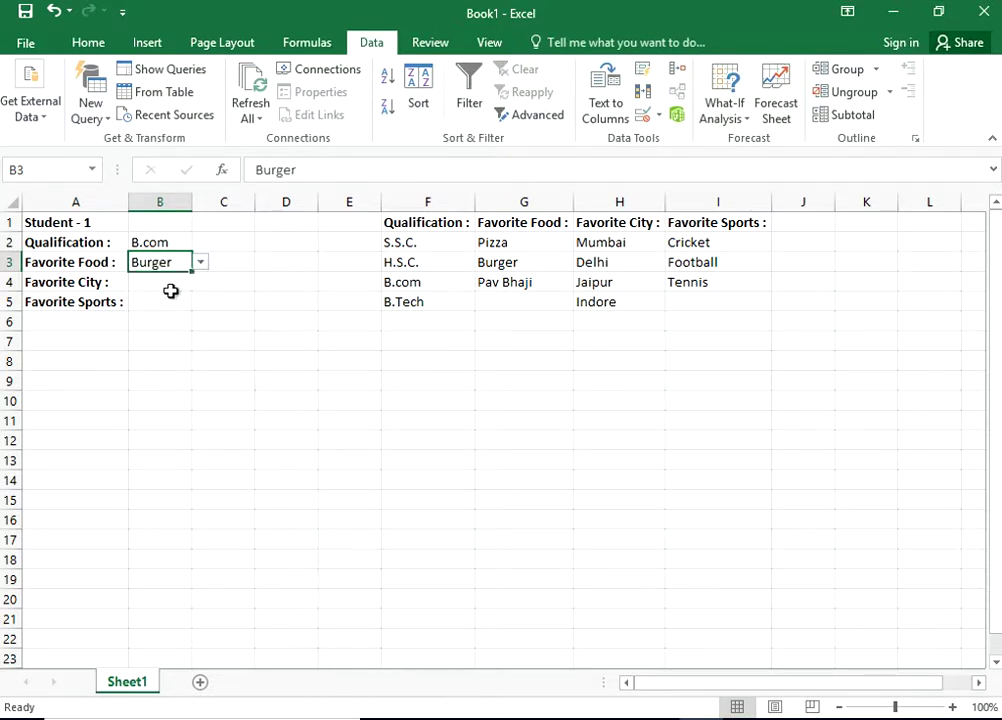
Step: Add a List data validation to Favorite City cell B4 with source H2:H5 and choose Jaipur from its drop-down
{"action": "left_click", "coordinate": [171, 291]}
{"action": "left_click", "coordinate": [642, 116]}
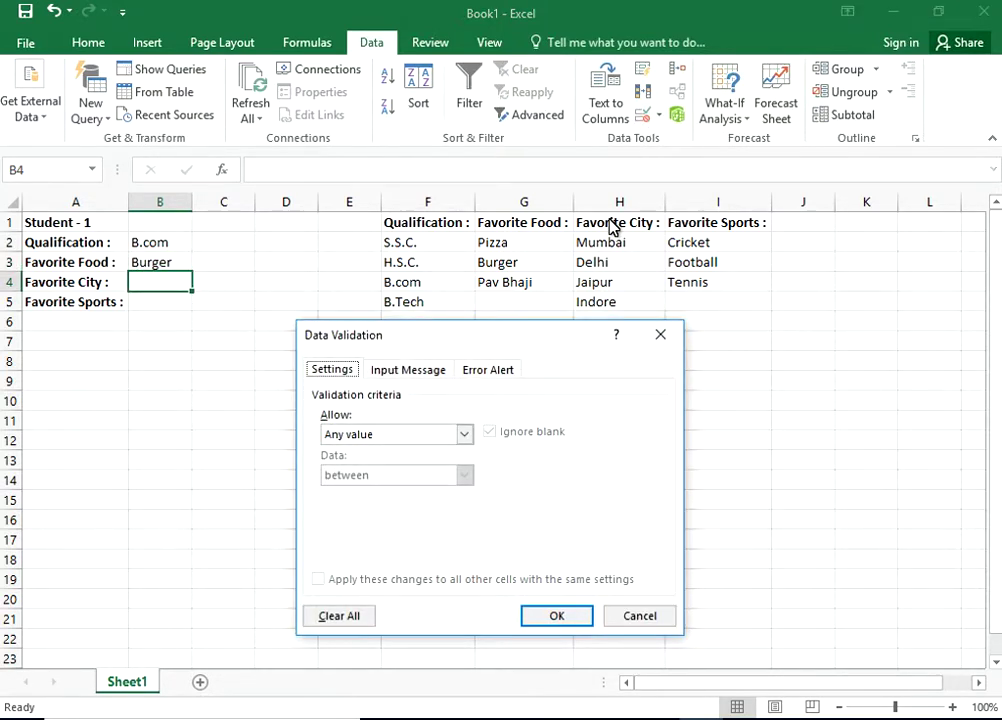
{"action": "left_click", "coordinate": [440, 434]}
{"action": "left_click", "coordinate": [385, 490]}
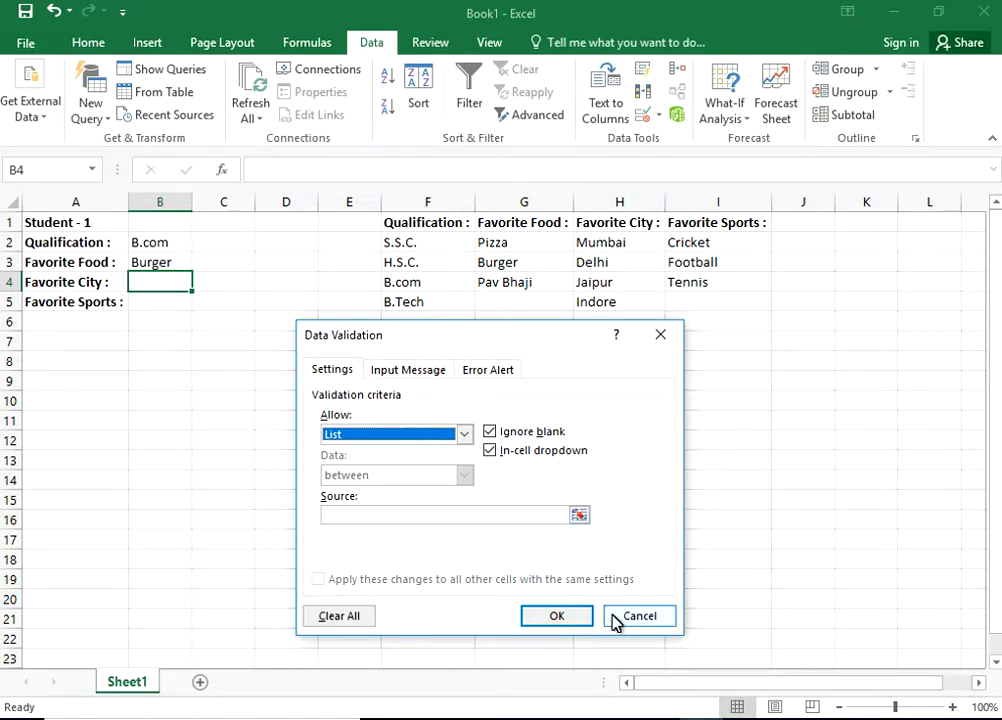
{"action": "left_click", "coordinate": [580, 514]}
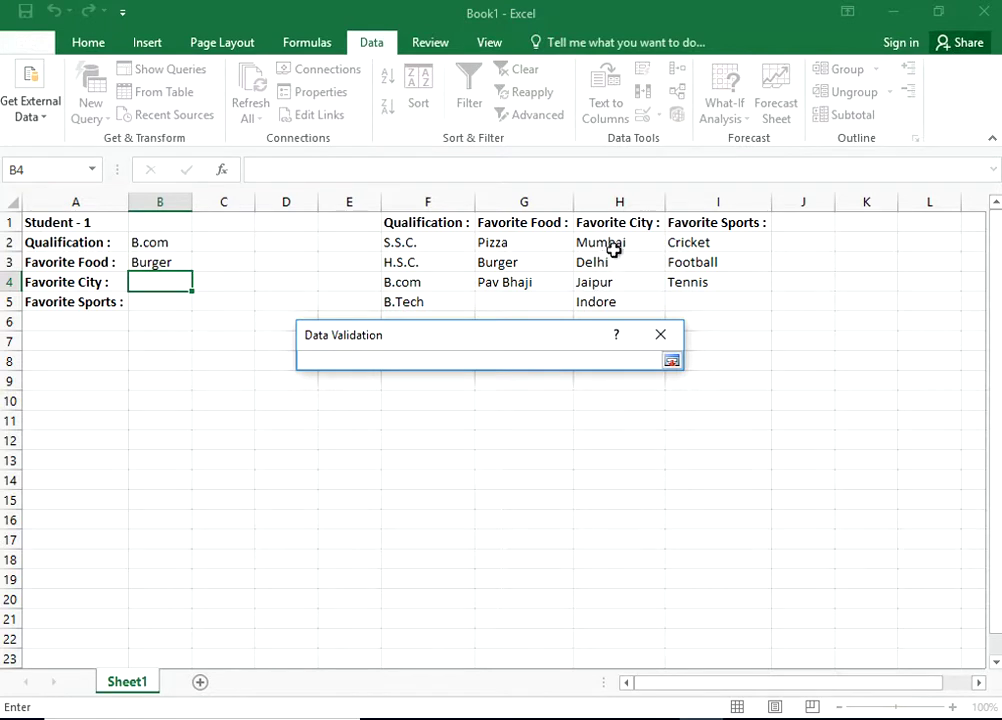
{"action": "left_click_drag", "start_coordinate": [611, 246], "coordinate": [609, 295]}
{"action": "left_click", "coordinate": [671, 361]}
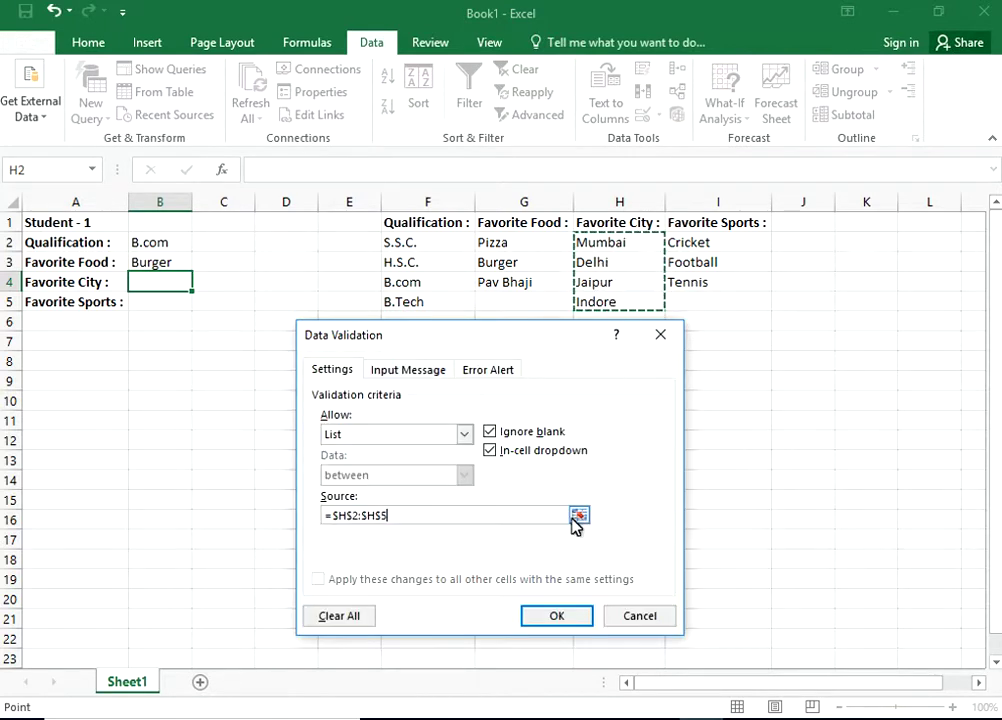
{"action": "left_click", "coordinate": [552, 615]}
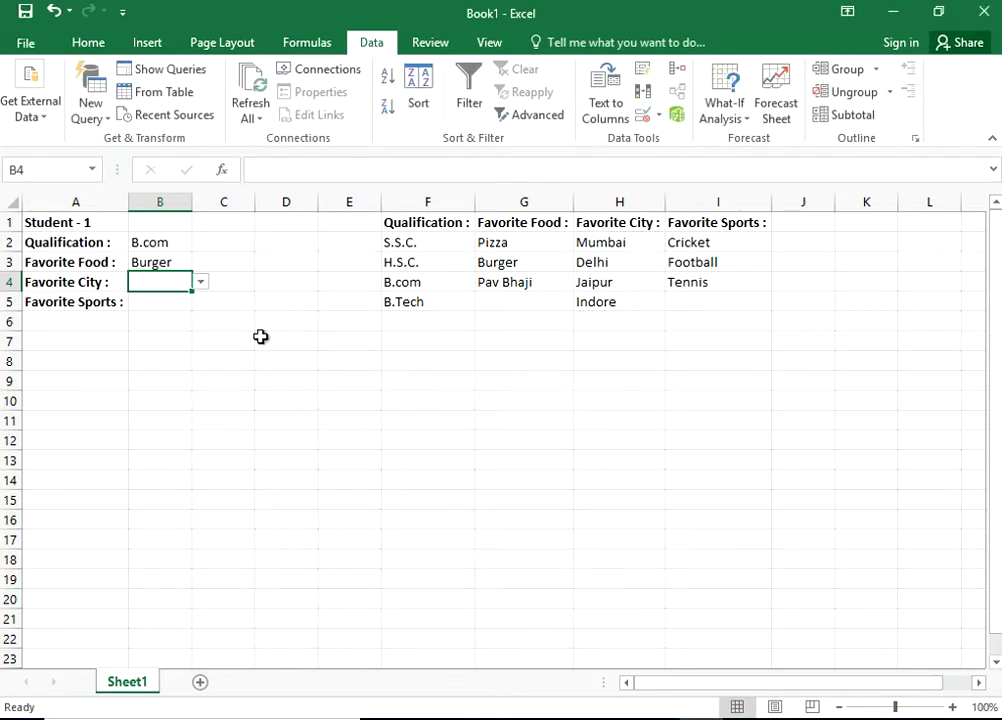
{"action": "left_click", "coordinate": [200, 282]}
{"action": "left_click", "coordinate": [190, 325]}
{"action": "key", "text": "Return"}
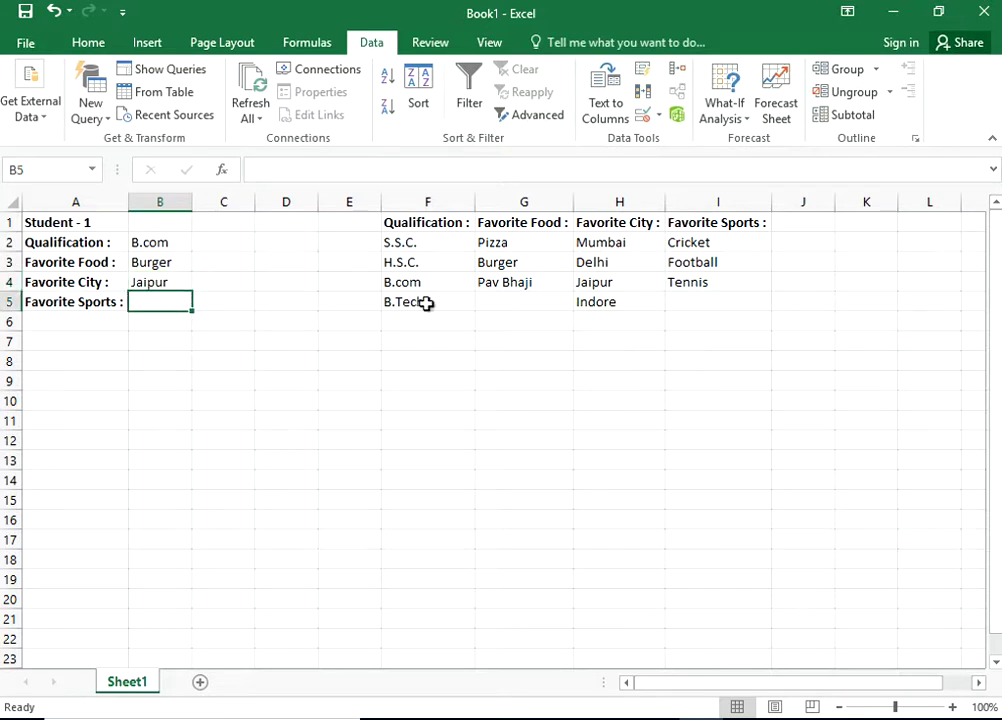
Step: Add a List data validation to Favorite Sports cell B5 with source I2:I4 and choose Football from its drop-down
{"action": "left_click", "coordinate": [644, 116]}
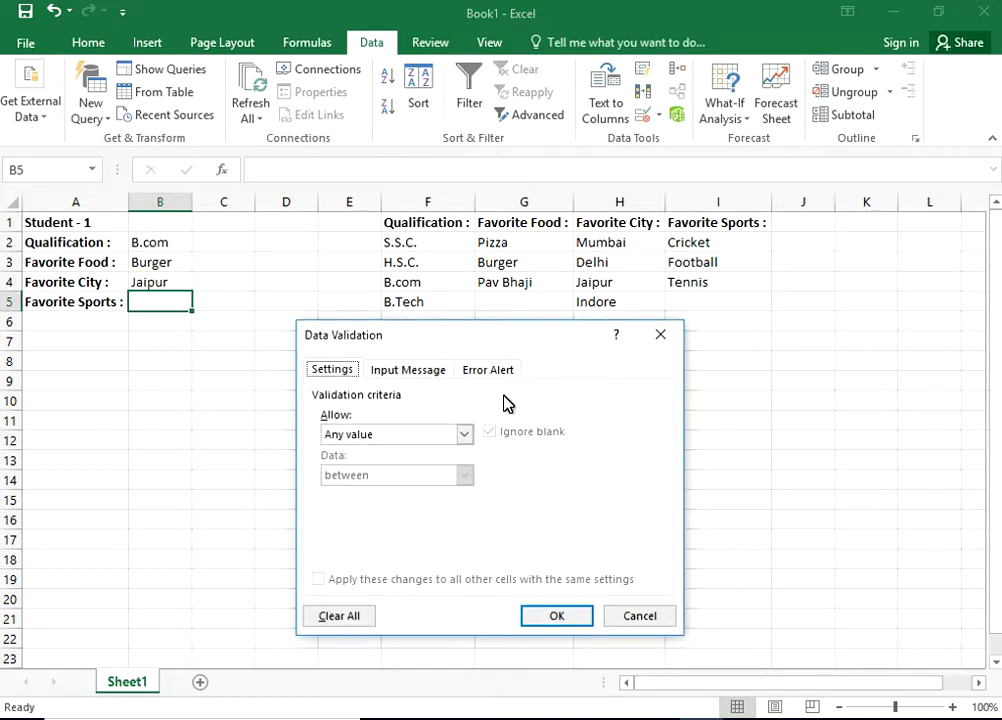
{"action": "left_click", "coordinate": [445, 434]}
{"action": "left_click", "coordinate": [395, 493]}
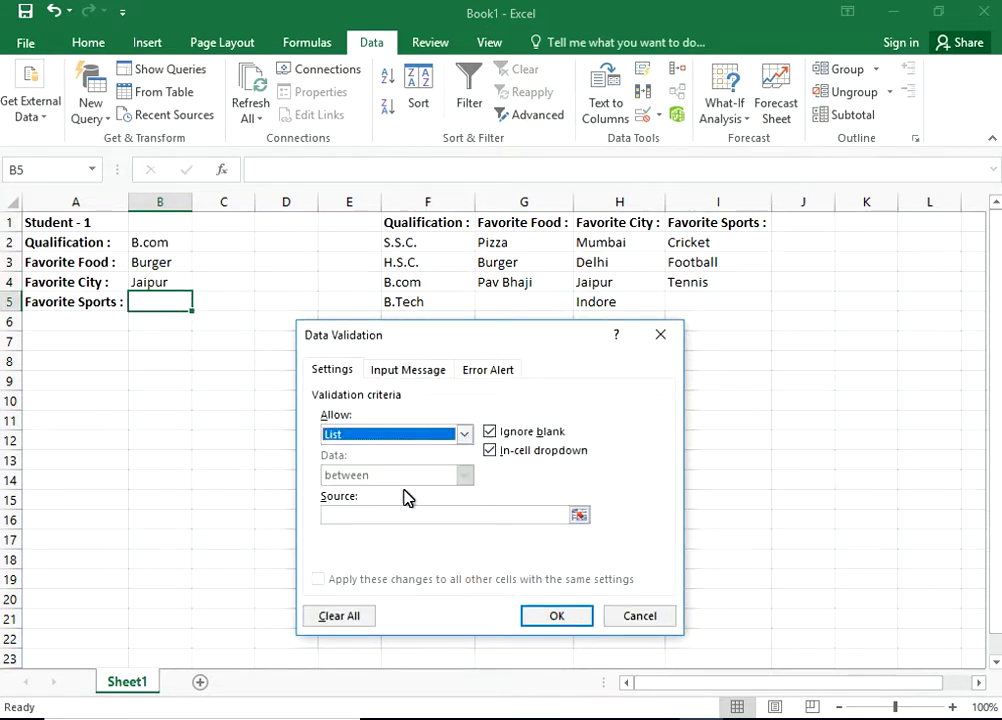
{"action": "left_click", "coordinate": [578, 514]}
{"action": "left_click_drag", "start_coordinate": [691, 246], "coordinate": [692, 284]}
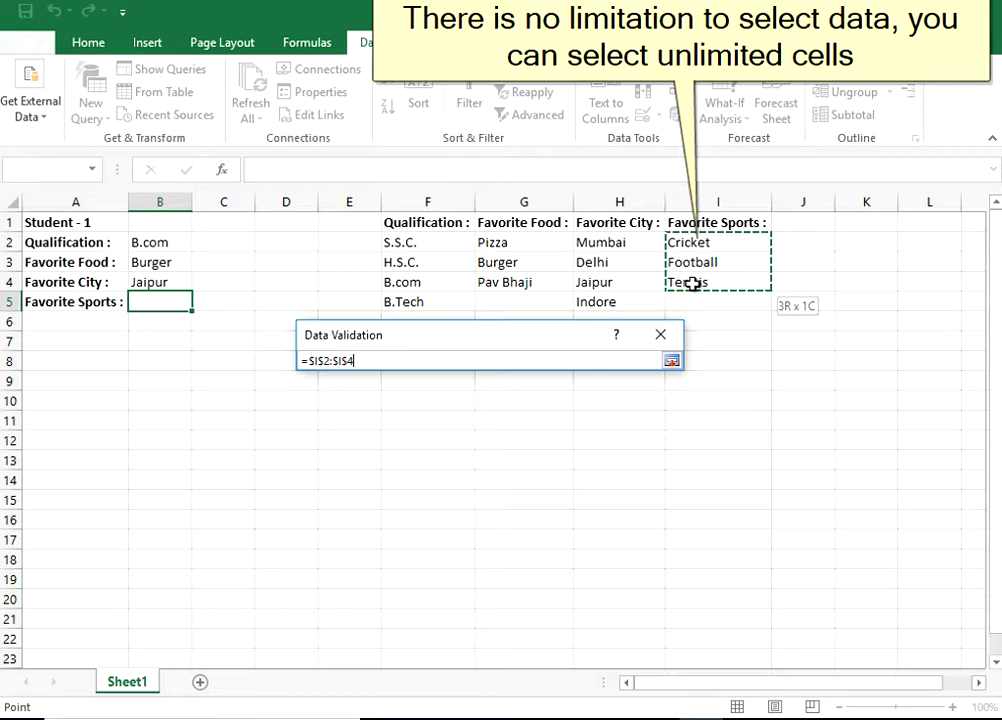
{"action": "left_click_drag", "start_coordinate": [692, 284], "coordinate": [693, 291]}
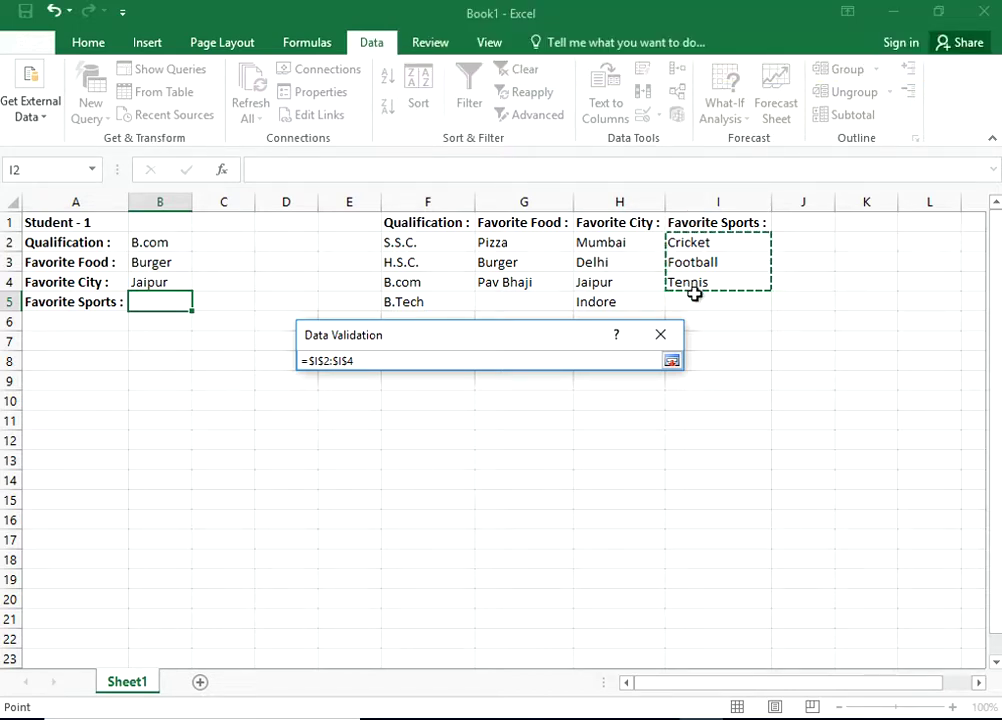
{"action": "key", "text": "Return"}
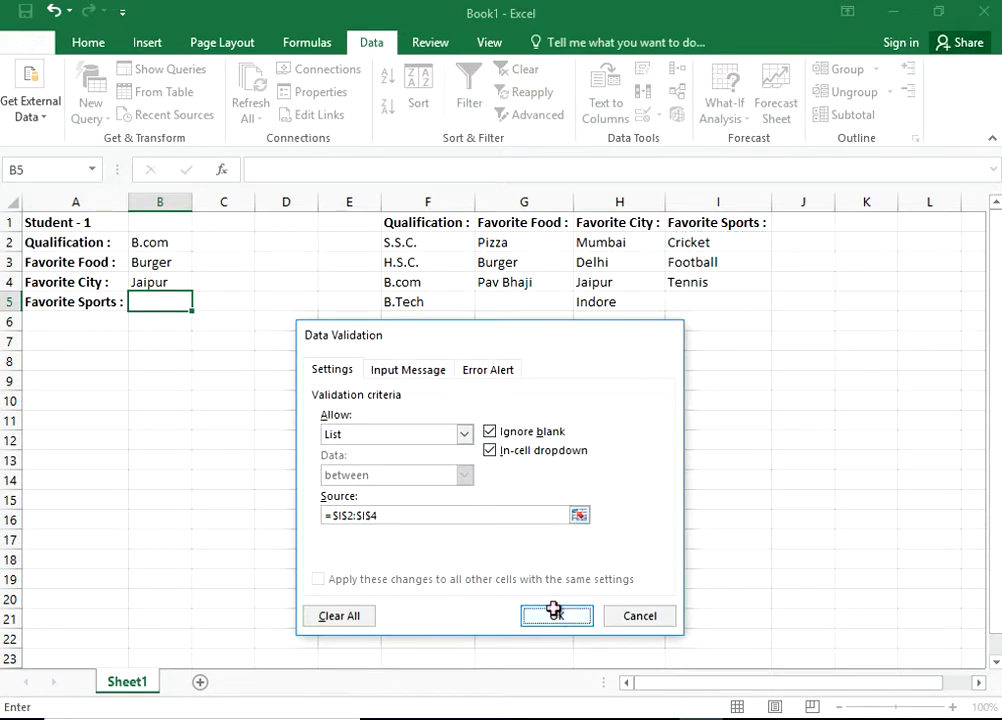
{"action": "left_click", "coordinate": [557, 615]}
{"action": "left_click", "coordinate": [200, 302]}
{"action": "left_click", "coordinate": [186, 330]}
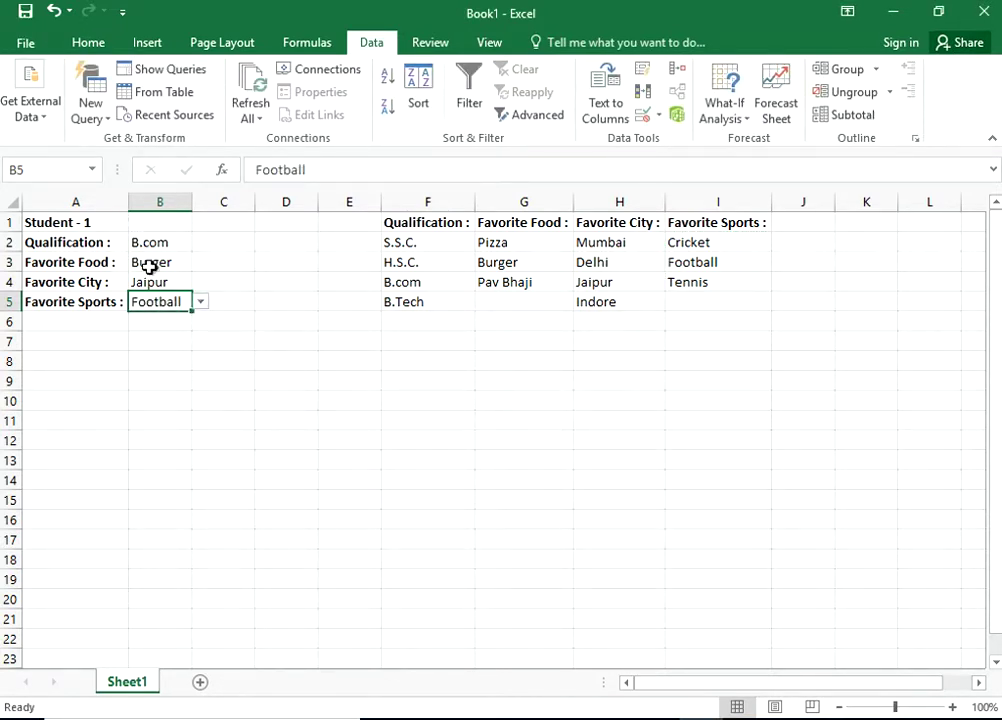
{"action": "left_click", "coordinate": [181, 335]}
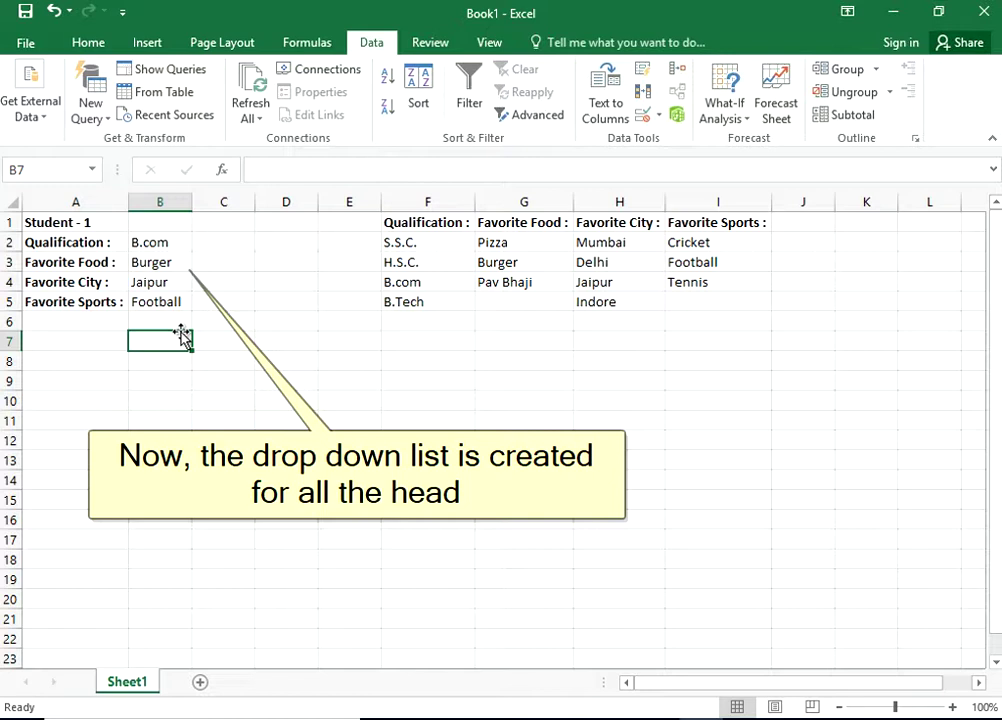
Step: Use the drop-downs to change the Qualification in B2 to H.S.C. and the Favorite Food in B3 to Pav Bhaji
{"action": "left_click", "coordinate": [161, 242]}
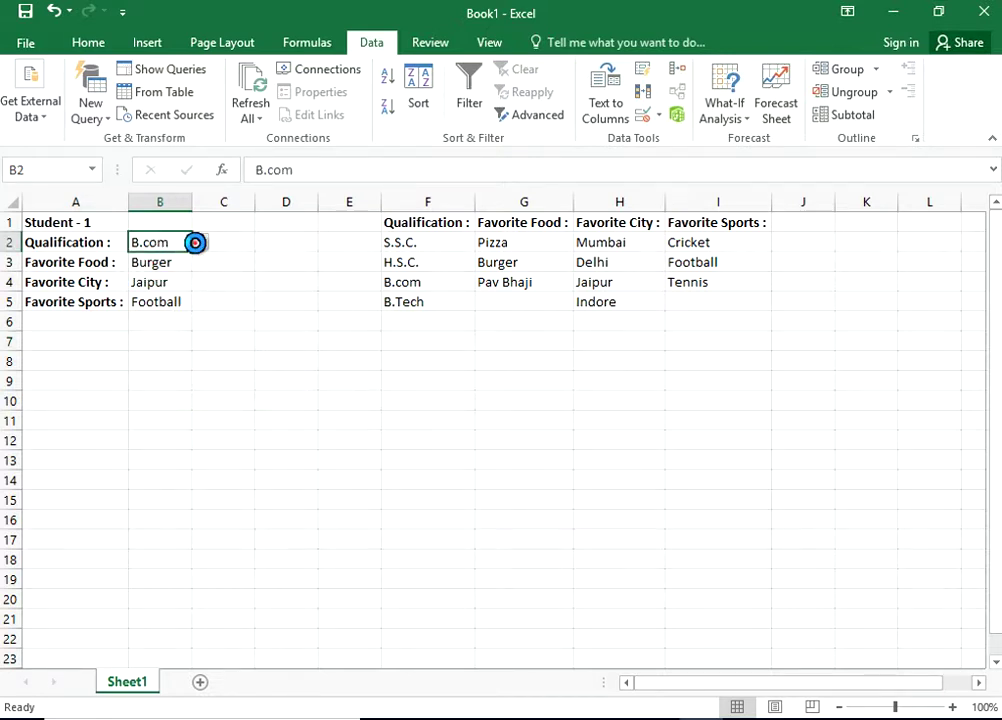
{"action": "left_click", "coordinate": [195, 242]}
{"action": "left_click", "coordinate": [181, 270]}
{"action": "left_click", "coordinate": [174, 264]}
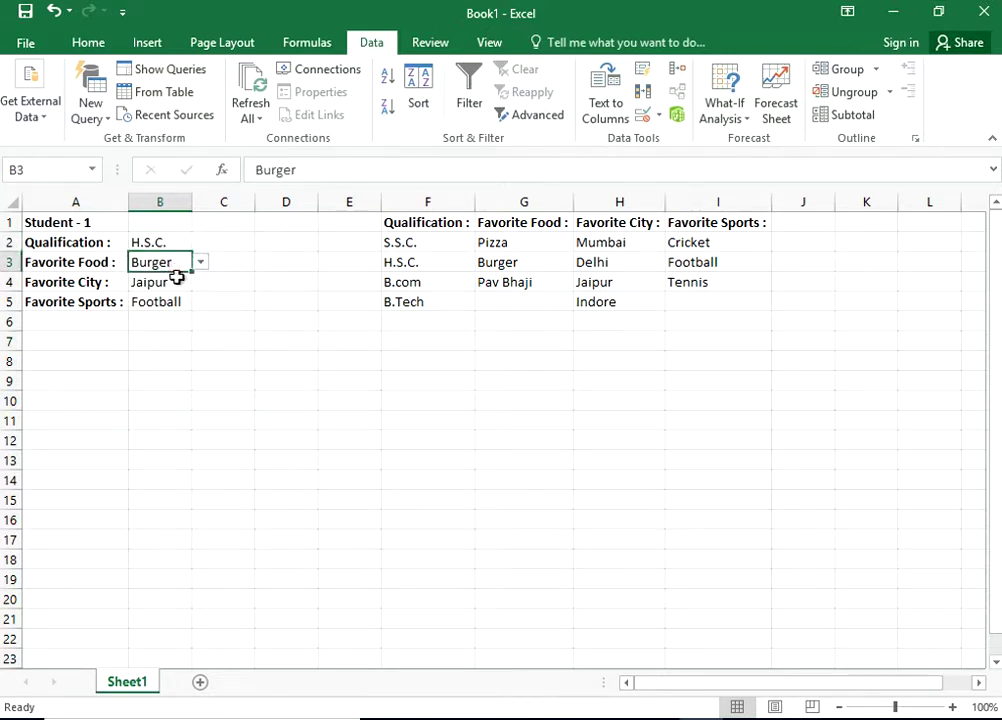
{"action": "left_click", "coordinate": [200, 262]}
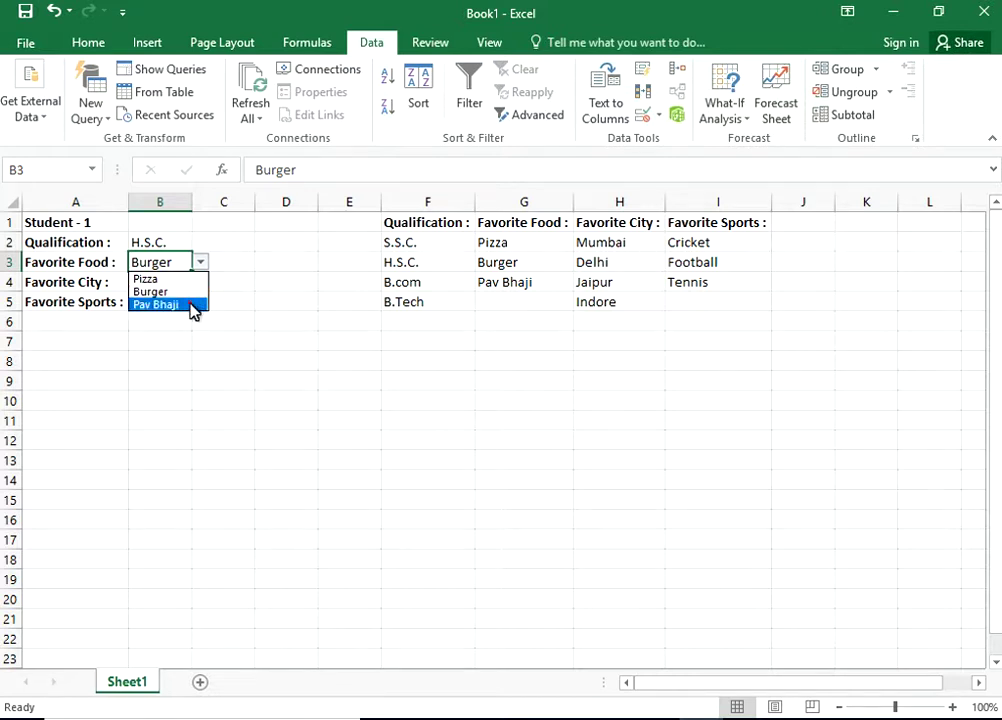
{"action": "left_click", "coordinate": [193, 306]}
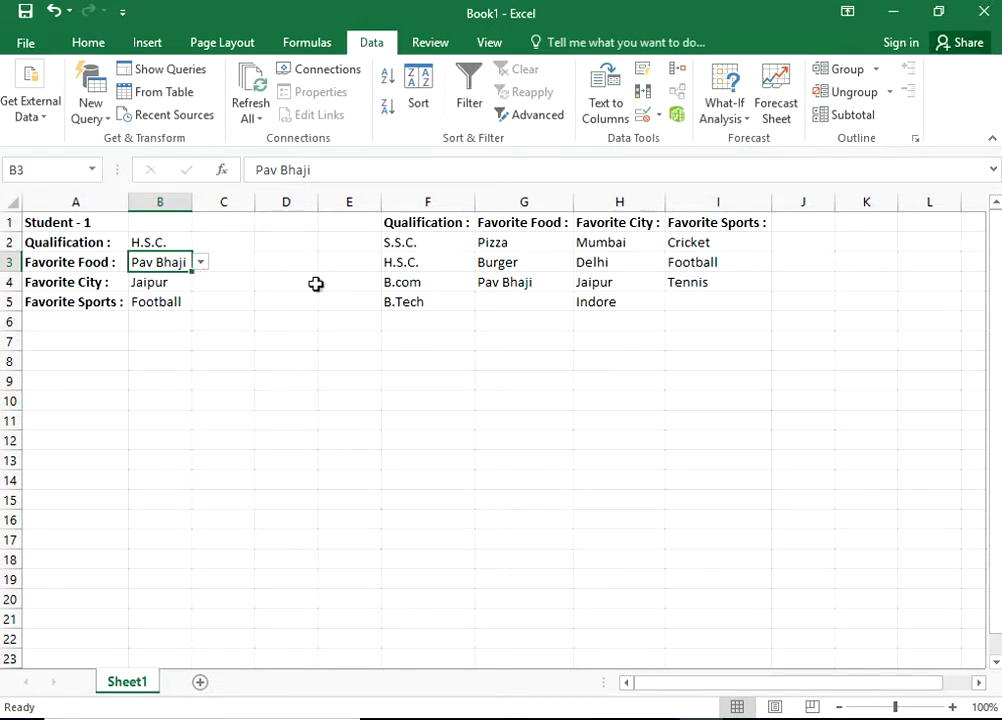
{"action": "left_click", "coordinate": [438, 283]}
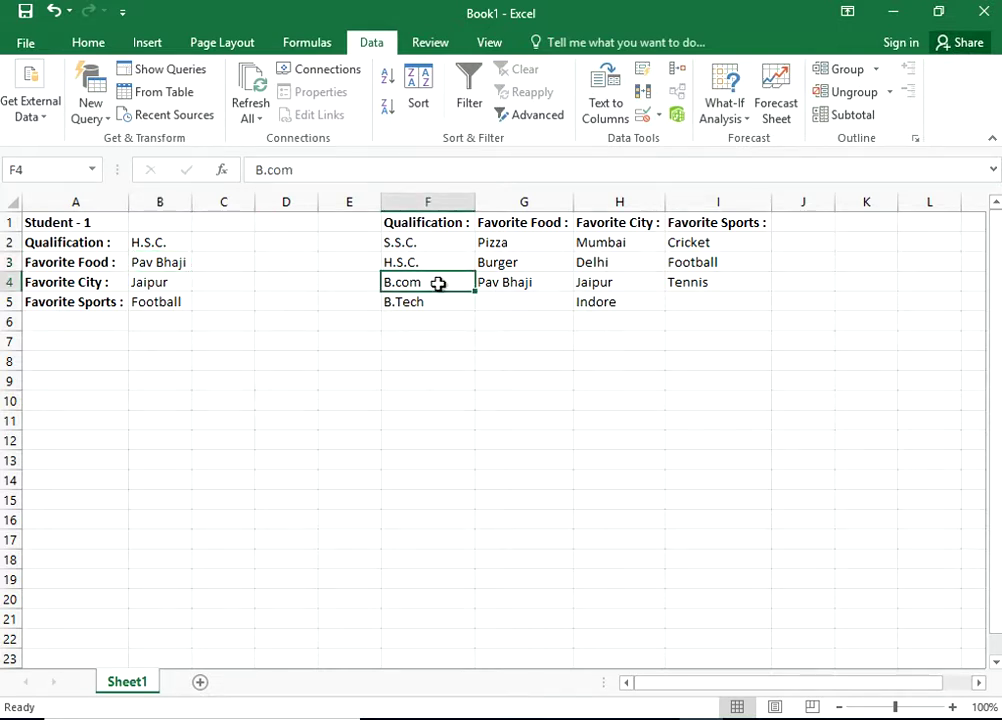
Step: Insert a cell at F4 in the Qualification list, shifting the cells down, and enter B.Sc in it
{"action": "right_click", "coordinate": [440, 285]}
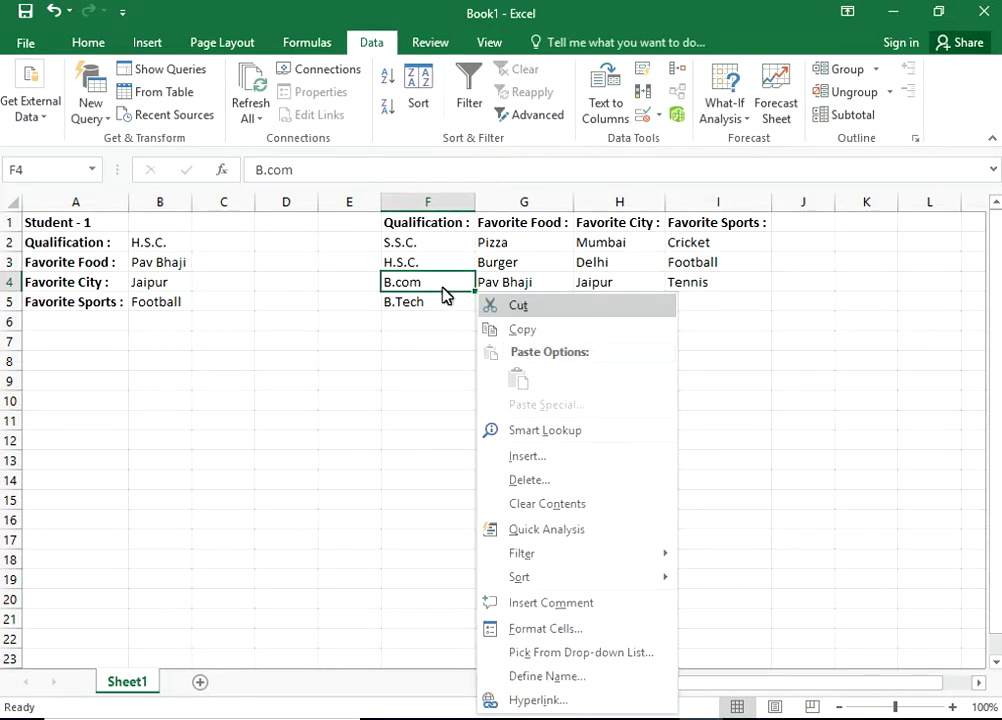
{"action": "left_click", "coordinate": [533, 457]}
{"action": "left_click", "coordinate": [514, 518]}
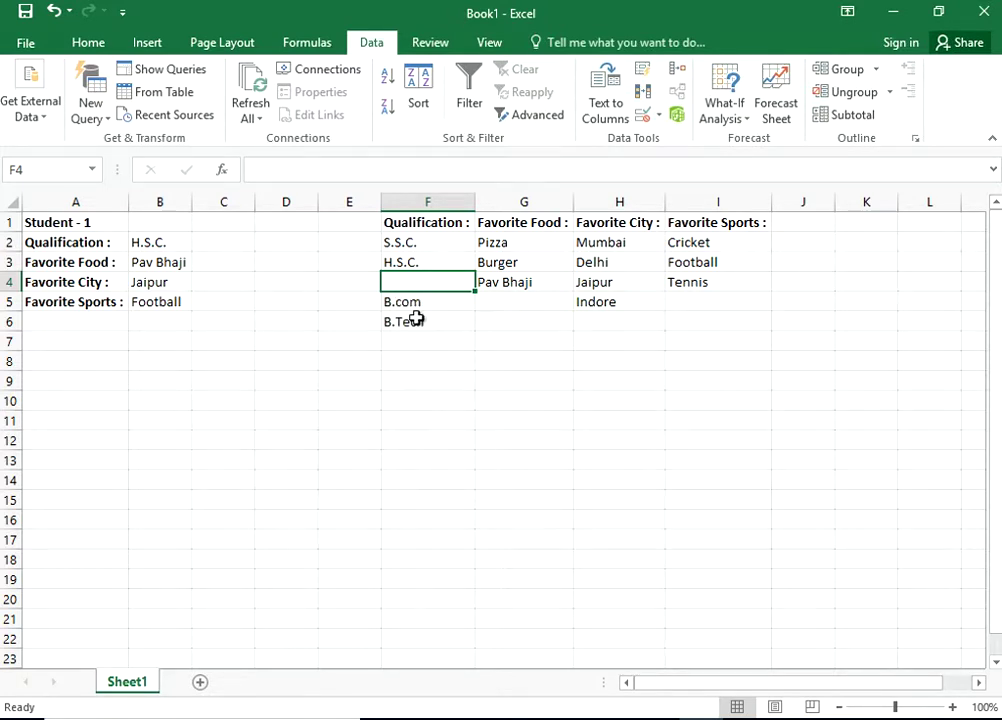
{"action": "type", "text": "B.Sc"}
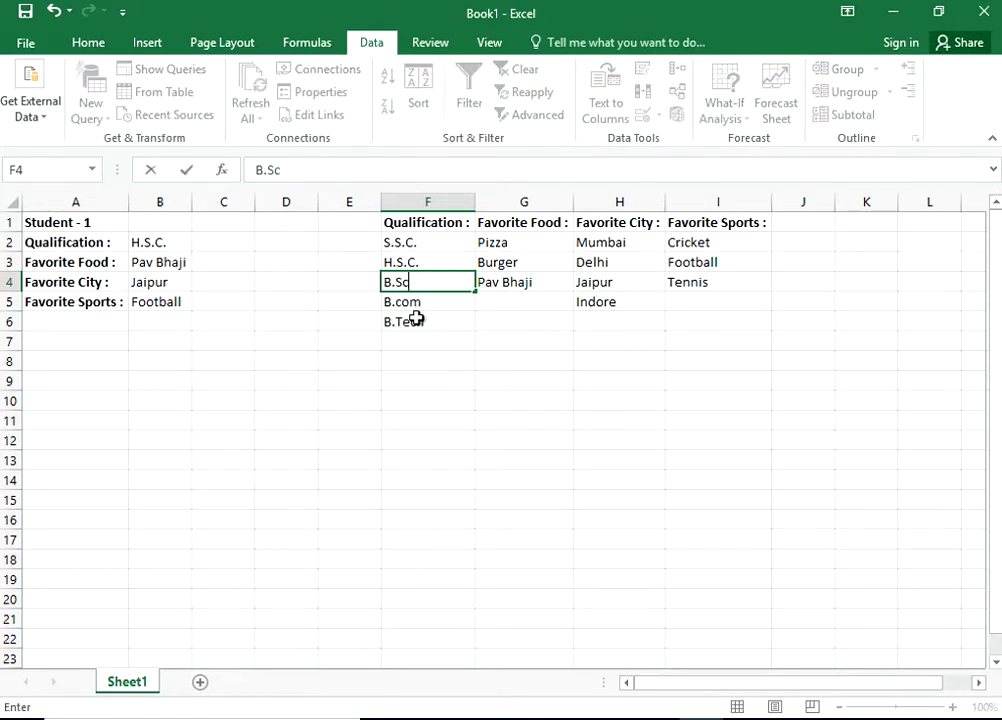
{"action": "key", "text": "Return"}
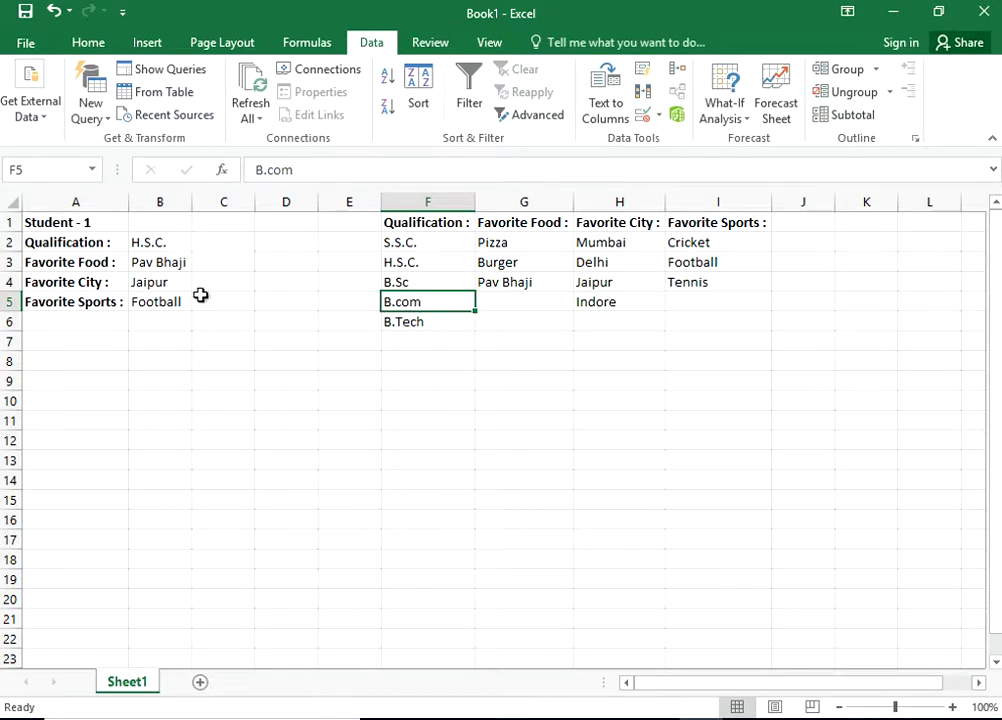
Step: Choose B.Sc from the drop-down list of Qualification cell B2
{"action": "left_click", "coordinate": [182, 244]}
{"action": "left_click", "coordinate": [201, 243]}
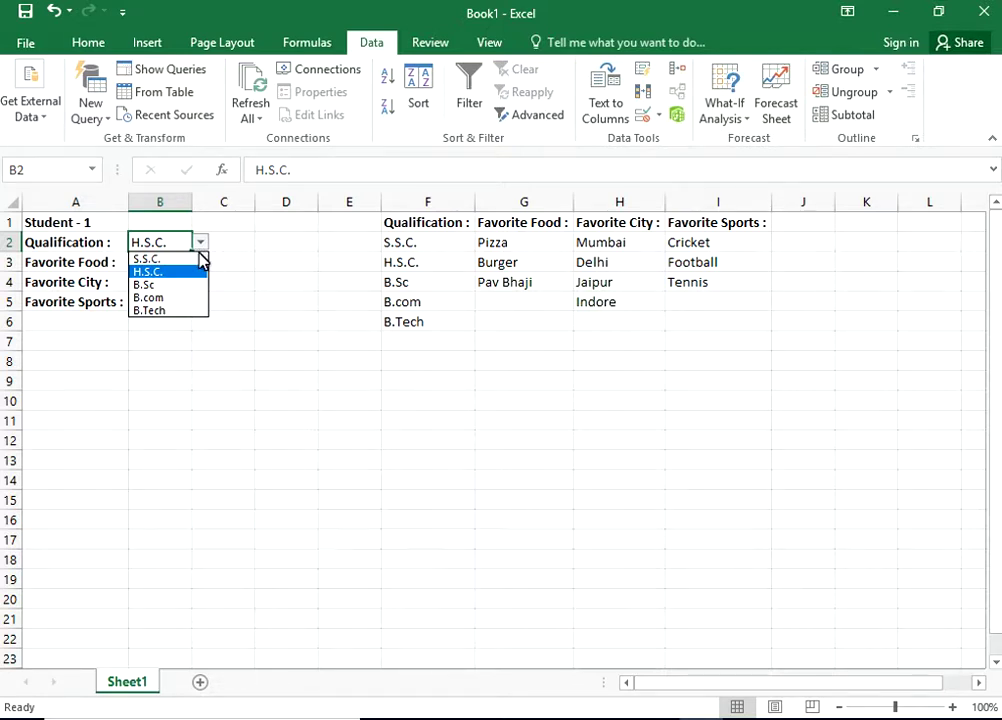
{"action": "left_click", "coordinate": [167, 287]}
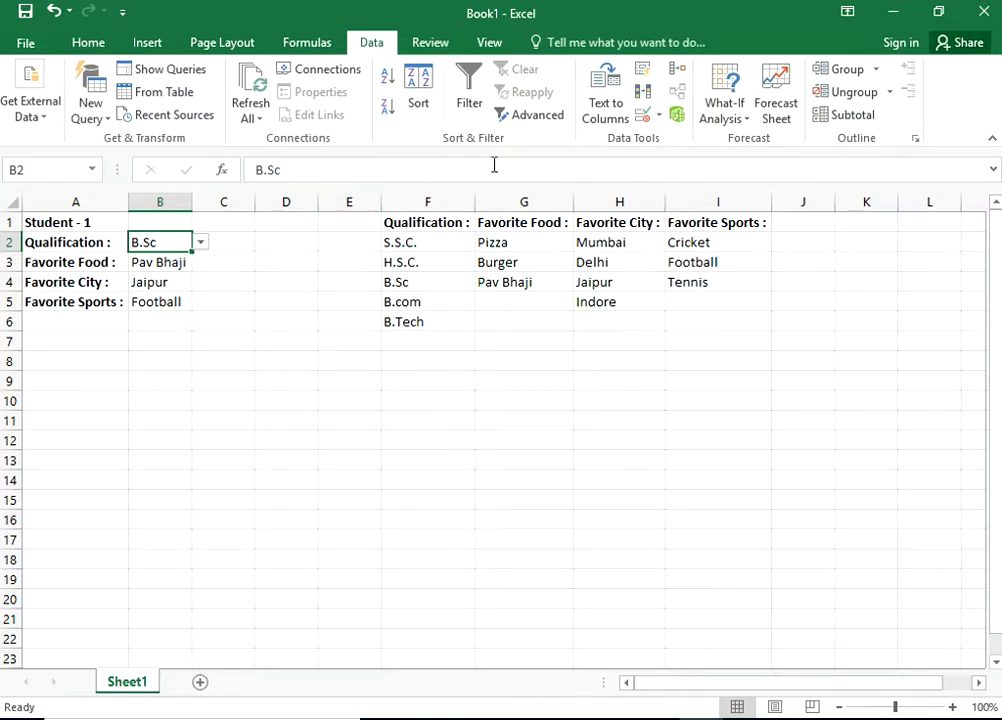
Step: Give B2's data validation an input message titled "Qualification" with the text "Please select qualification from the list."
{"action": "left_click", "coordinate": [640, 118]}
{"action": "left_click", "coordinate": [408, 370]}
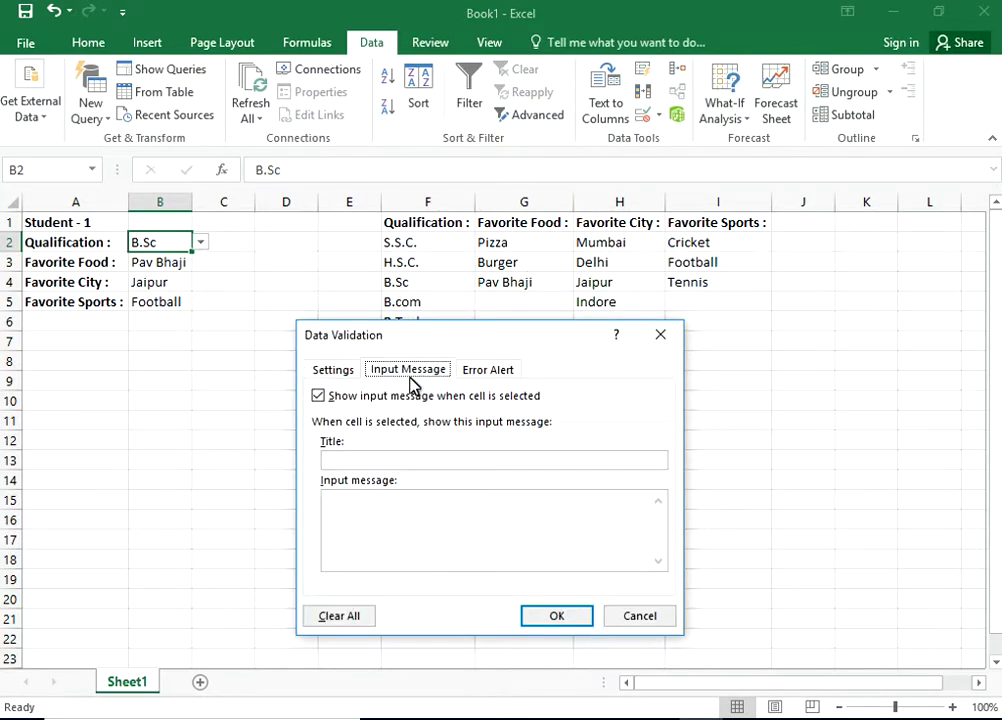
{"action": "left_click", "coordinate": [376, 458]}
{"action": "type", "text": "Qualification"}
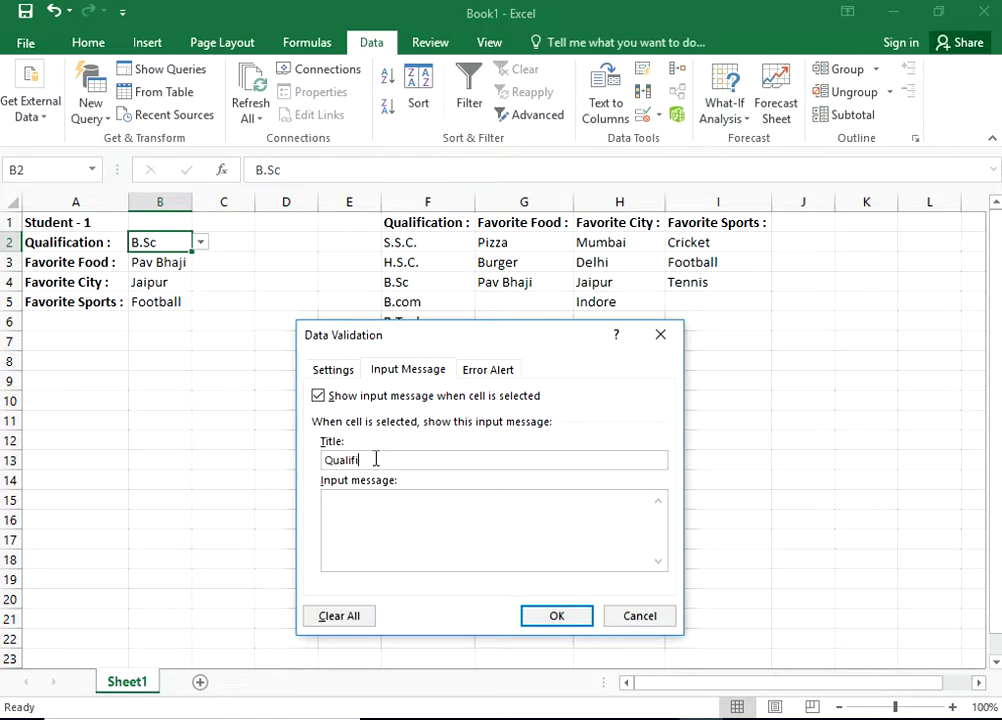
{"action": "key", "text": "Tab"}
{"action": "type", "text": "Please selecct ="}
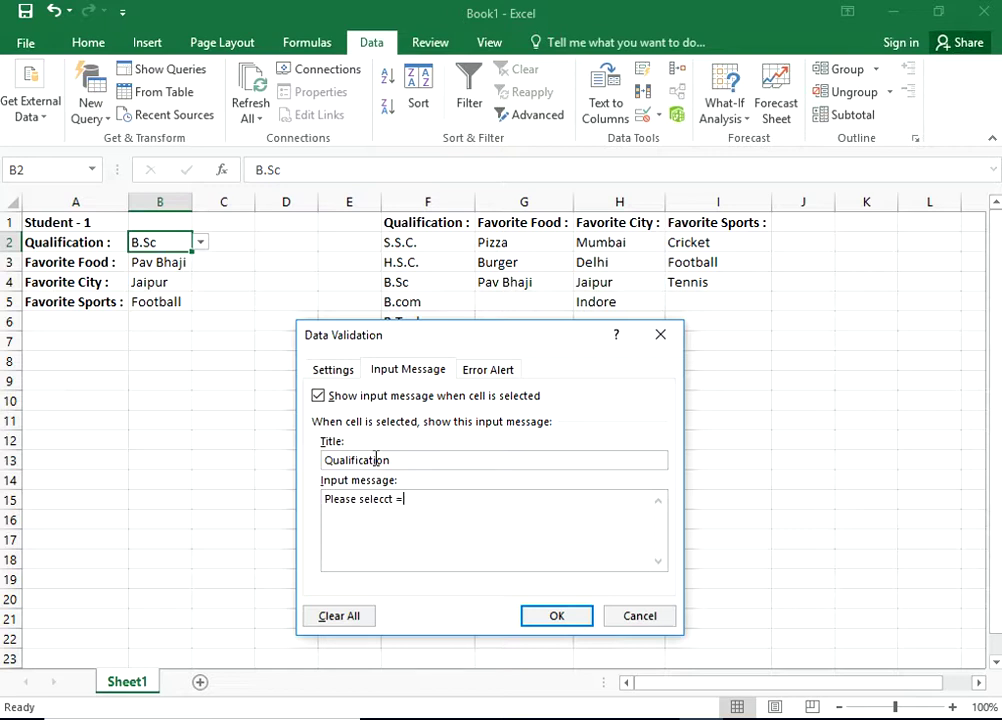
{"action": "key", "text": "BackSpace"}
{"action": "key", "text": "BackSpace"}
{"action": "key", "text": "BackSpace"}
{"action": "key", "text": "BackSpace"}
{"action": "type", "text": "t qualification from the list"}
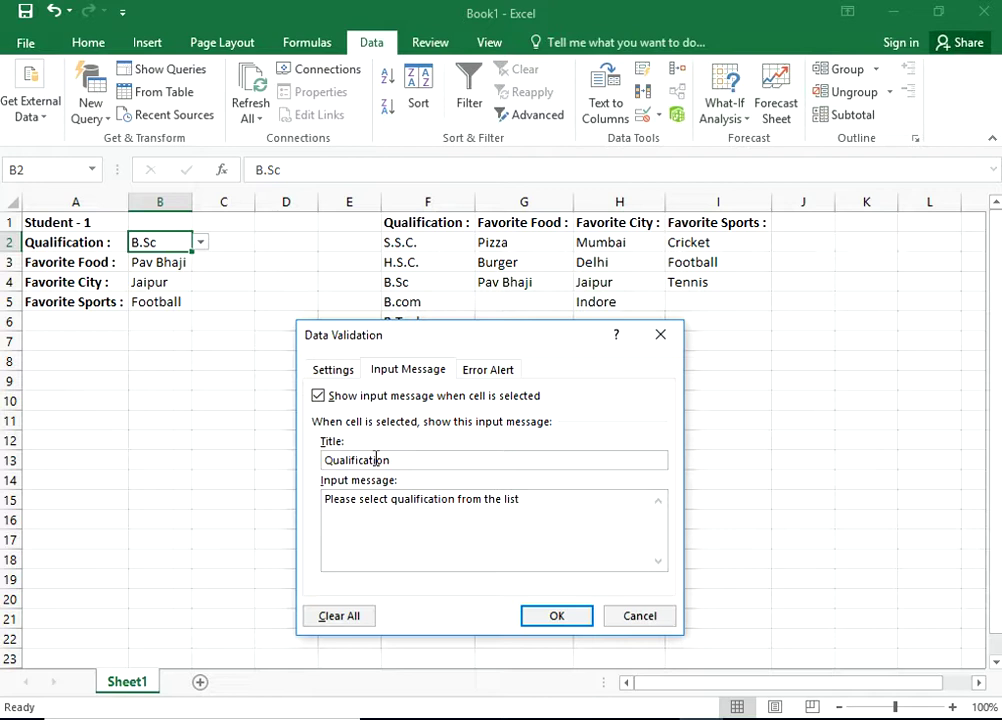
{"action": "type", "text": "."}
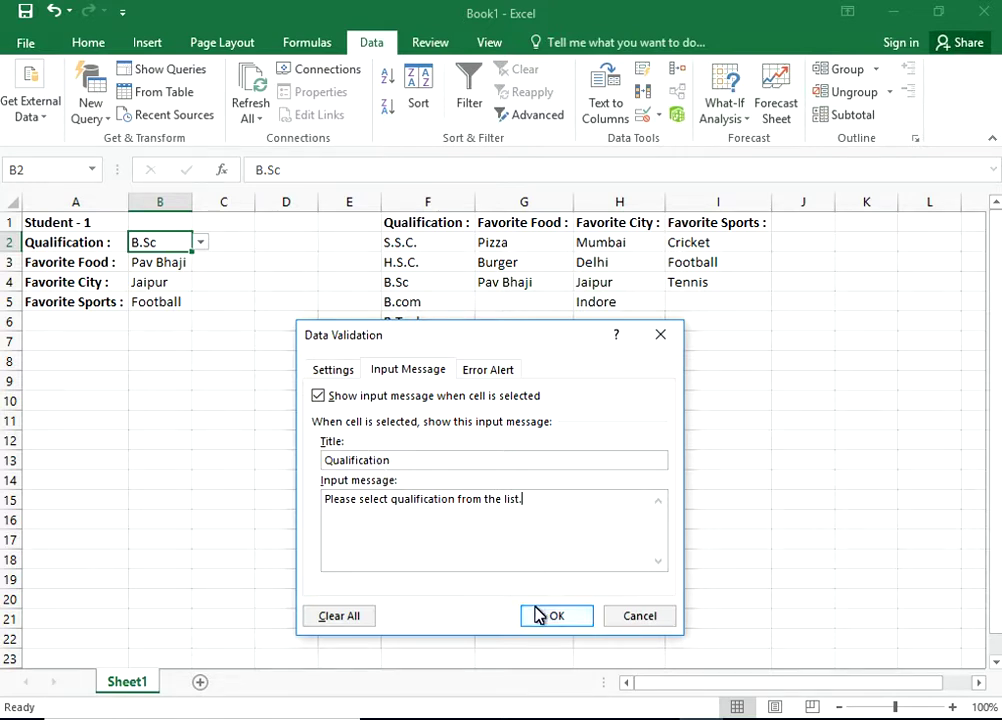
Step: Add a Stop error alert to B2's validation titled "Error" with the message "Please select only from the given list." and apply the settings
{"action": "left_click", "coordinate": [350, 372]}
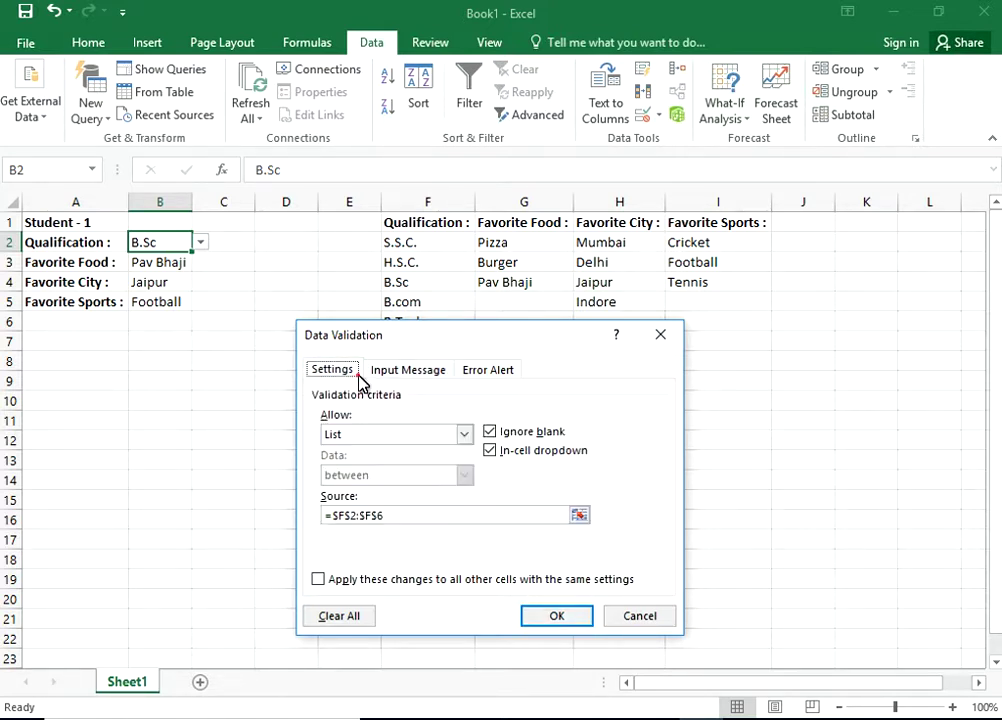
{"action": "left_click", "coordinate": [418, 375]}
{"action": "left_click", "coordinate": [488, 370]}
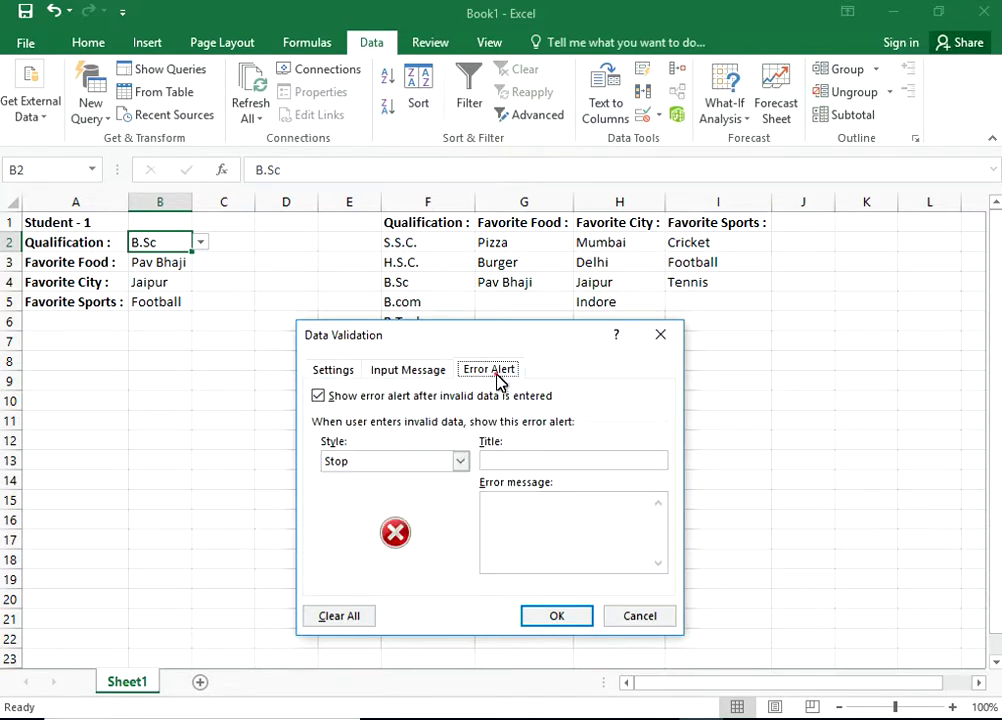
{"action": "left_click", "coordinate": [513, 460]}
{"action": "type", "text": "Error"}
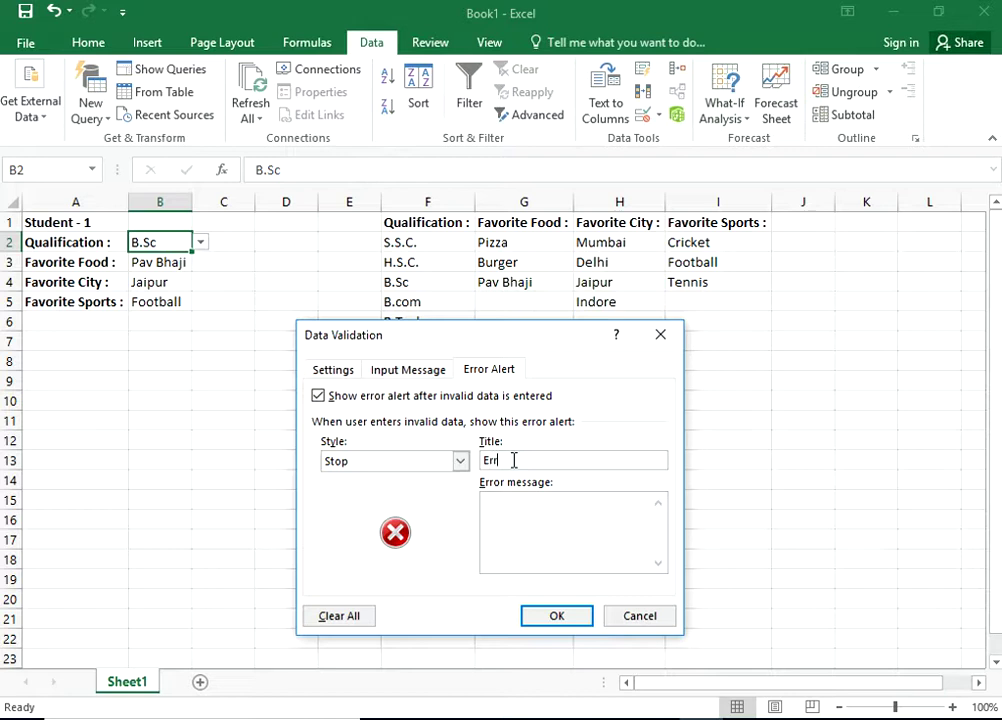
{"action": "left_click", "coordinate": [571, 501]}
{"action": "type", "text": "Please select only fr"}
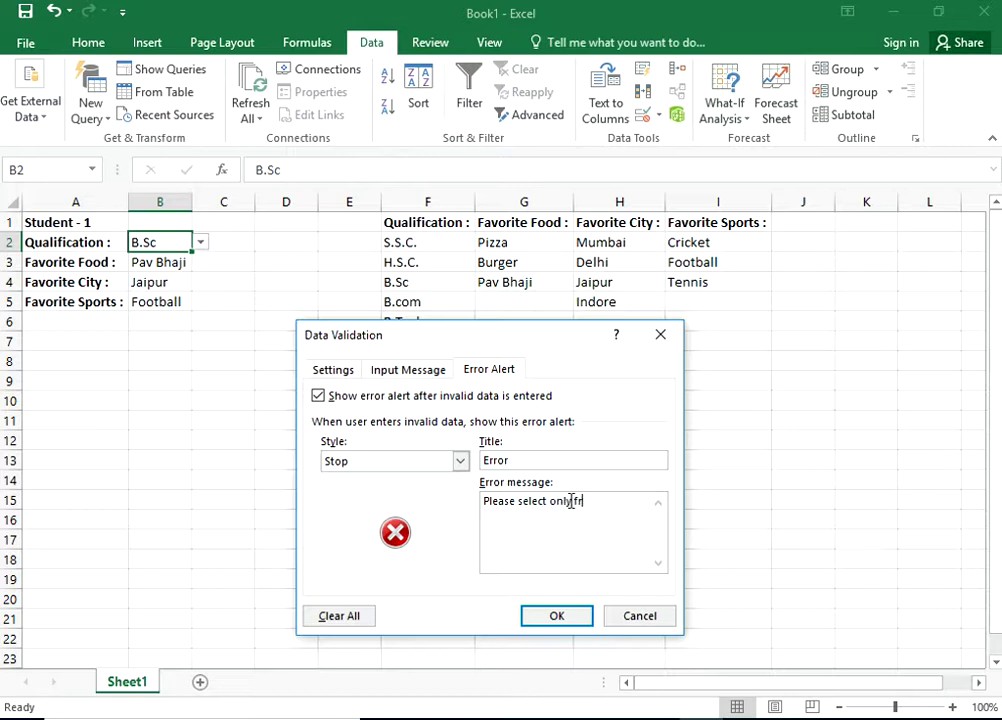
{"action": "type", "text": "om the given list."}
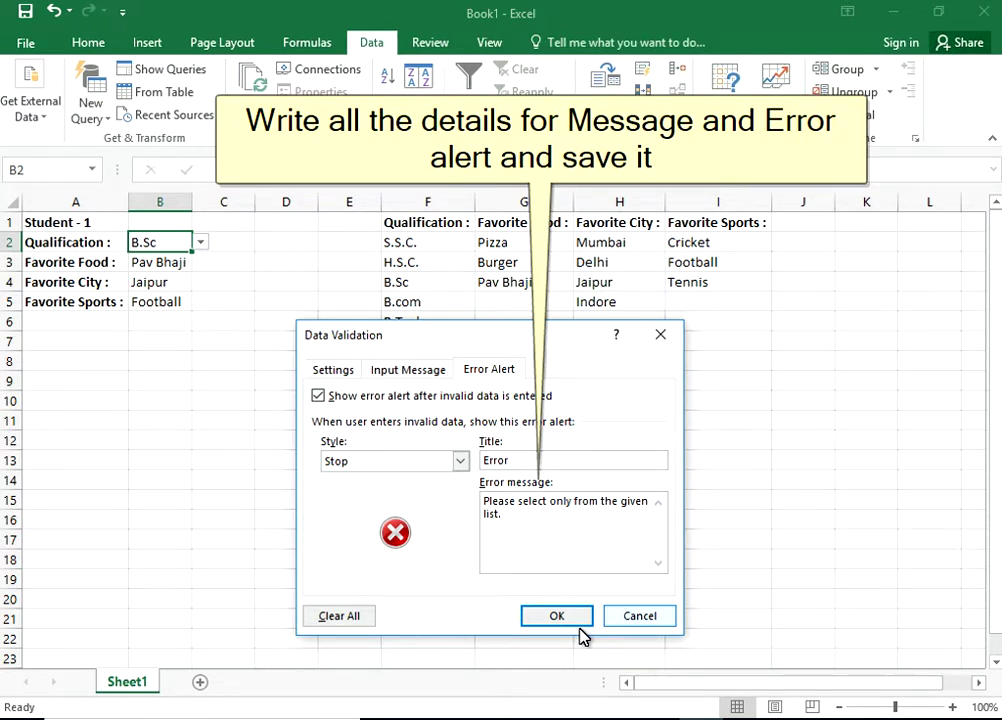
{"action": "left_click", "coordinate": [546, 617]}
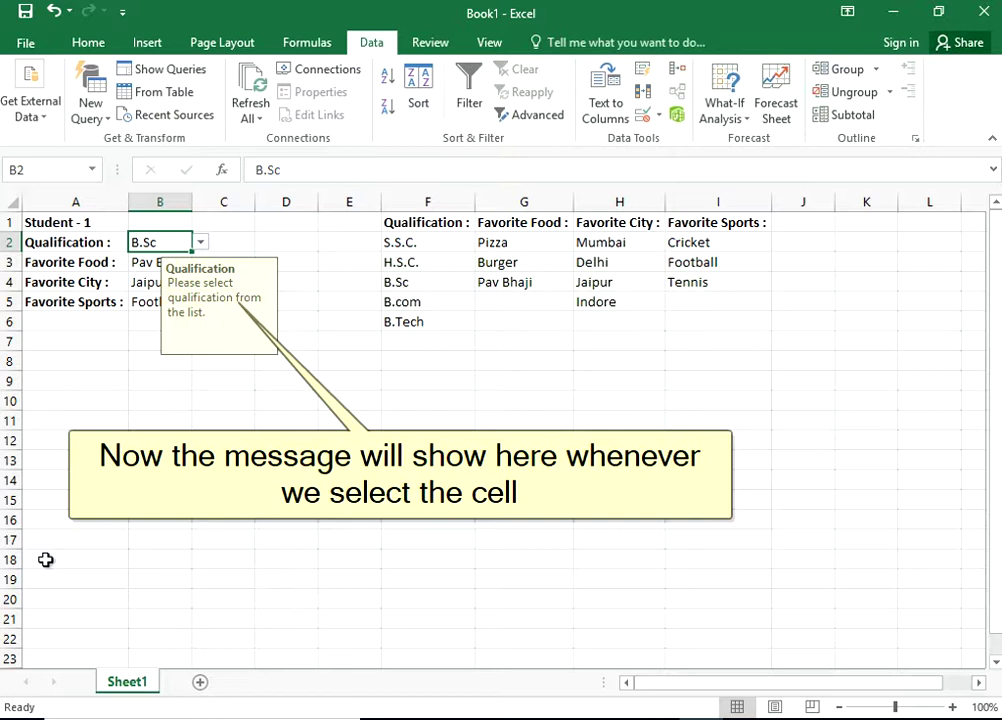
Step: Test B2's validation by reselecting the cell and trying to enter the unlisted qualification C.A., then cancel the entry
{"action": "left_click", "coordinate": [148, 260]}
{"action": "left_click", "coordinate": [162, 238]}
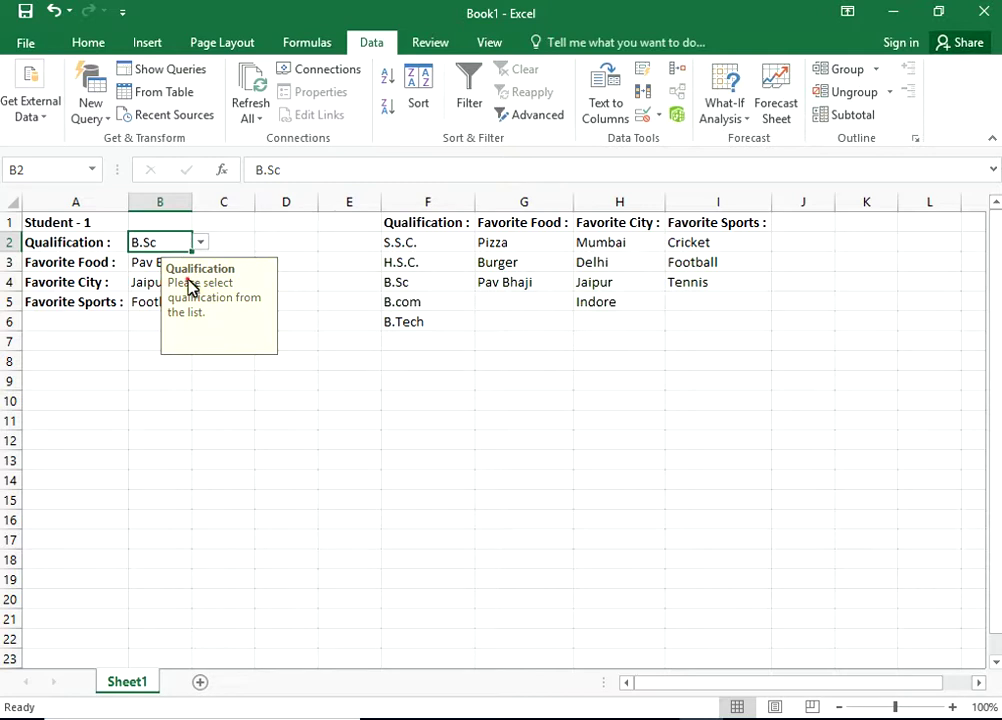
{"action": "type", "text": "C"}
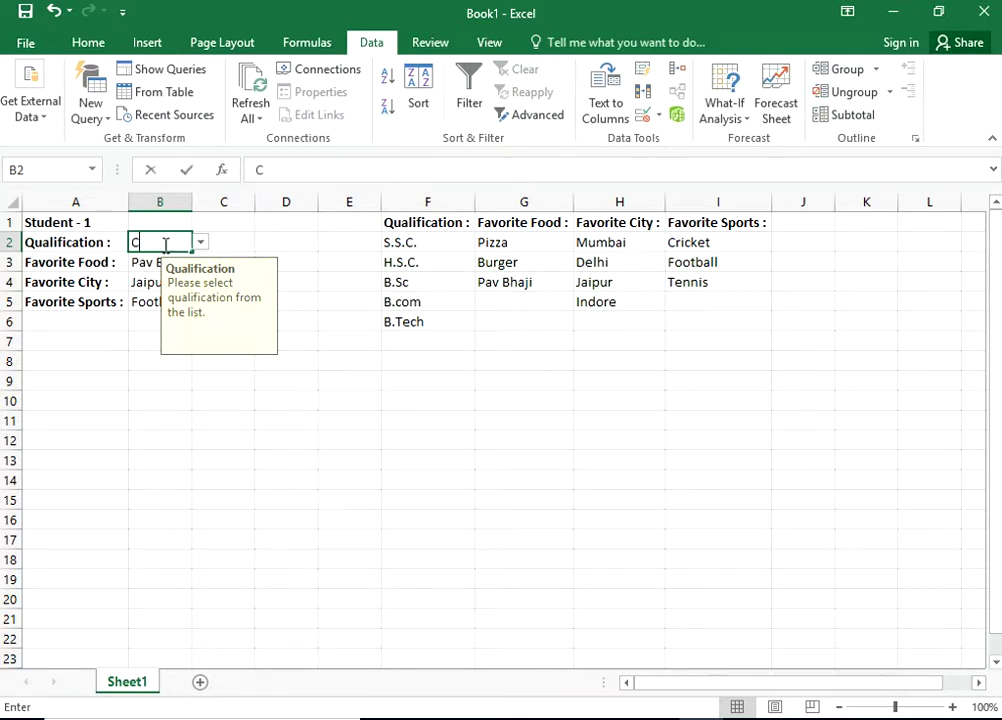
{"action": "type", "text": ".A."}
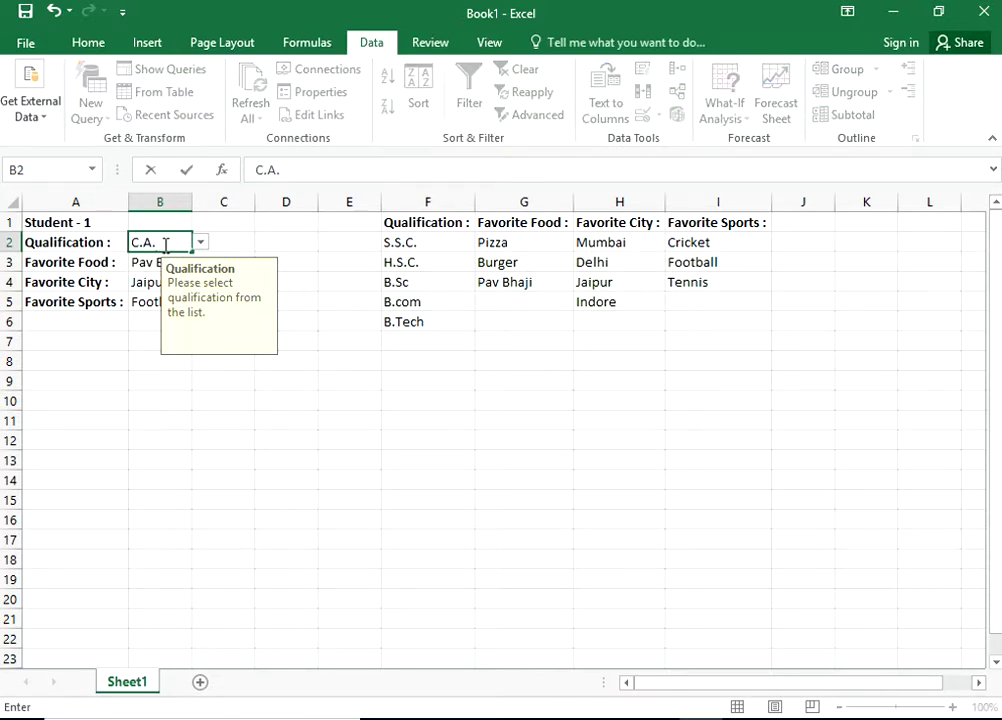
{"action": "key", "text": "Return"}
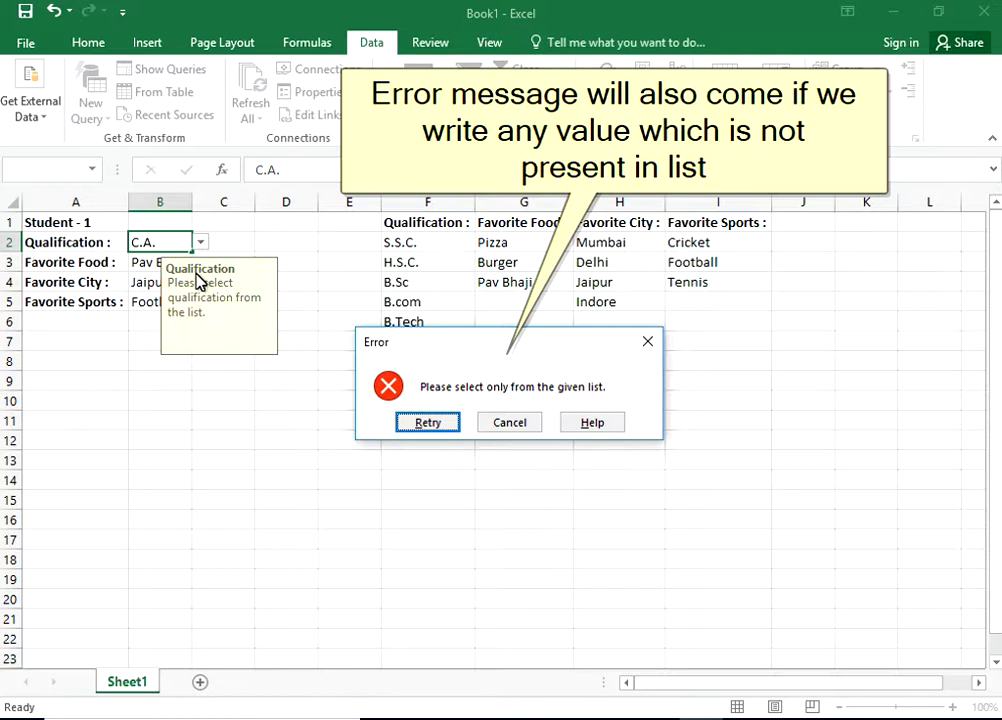
{"action": "key", "text": "Escape"}
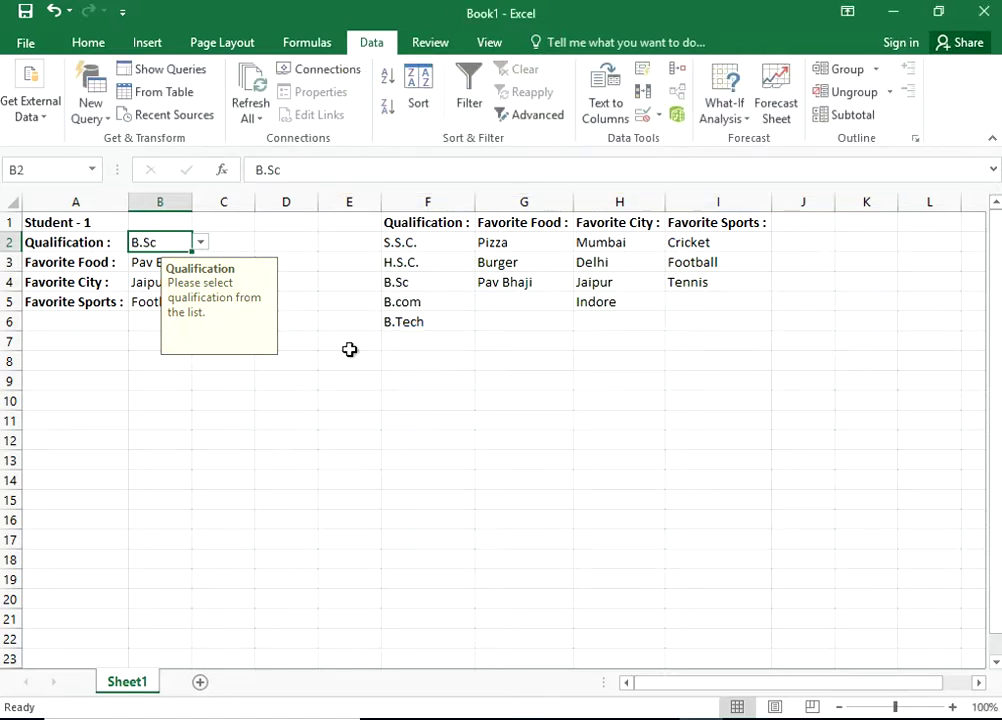
{"action": "left_click", "coordinate": [157, 268]}
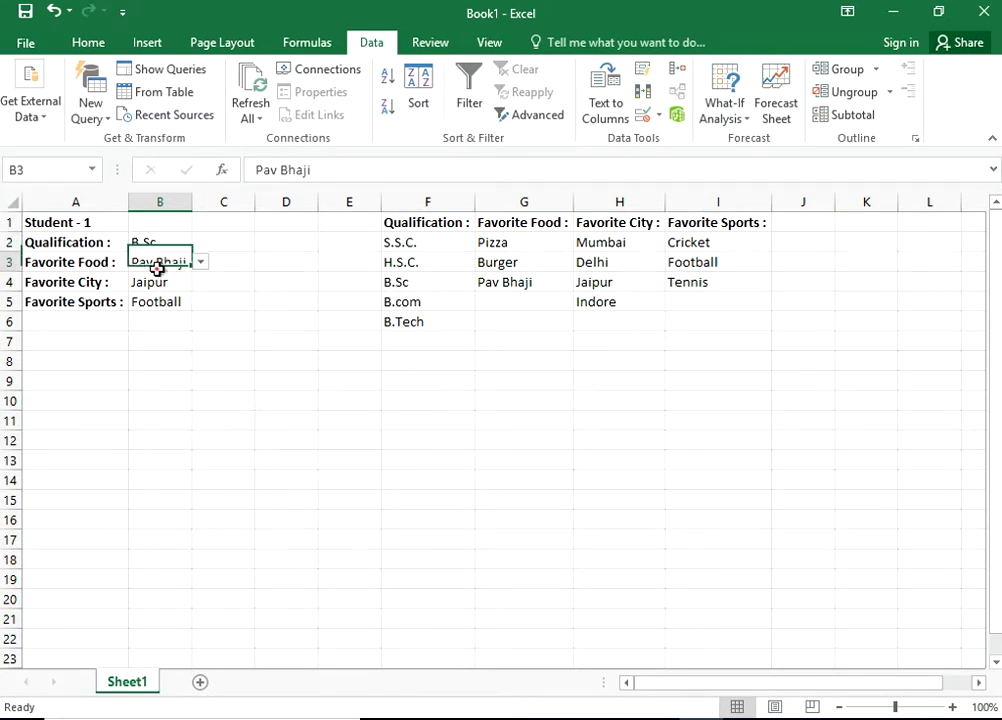